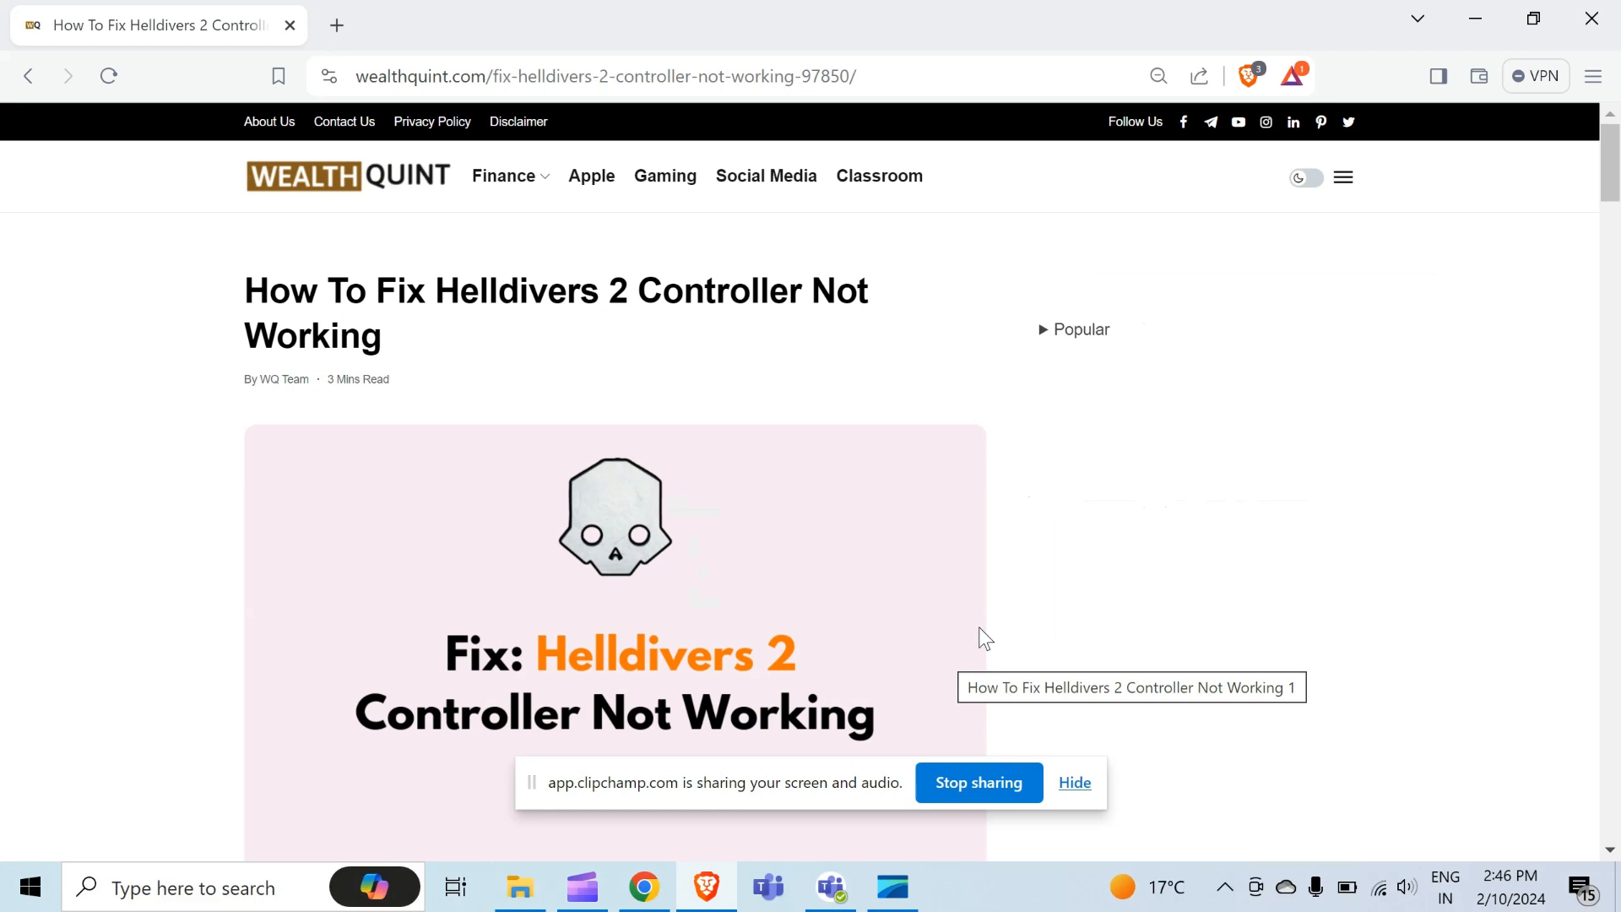
pyautogui.scroll(-4, 1155, 533)
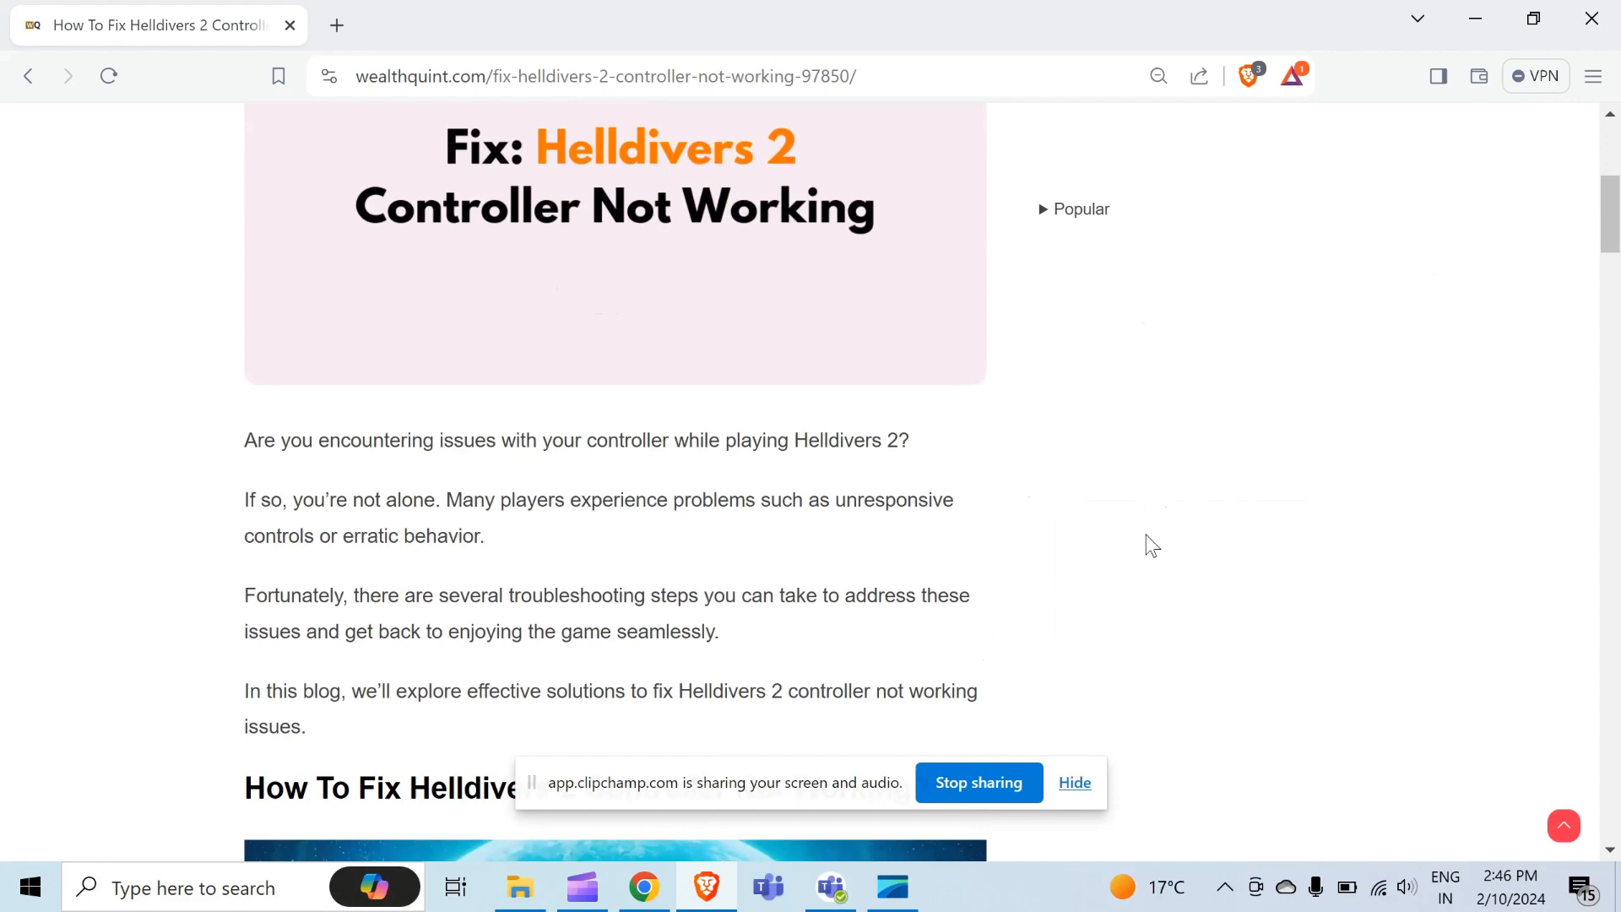
pyautogui.scroll(-8, 1153, 546)
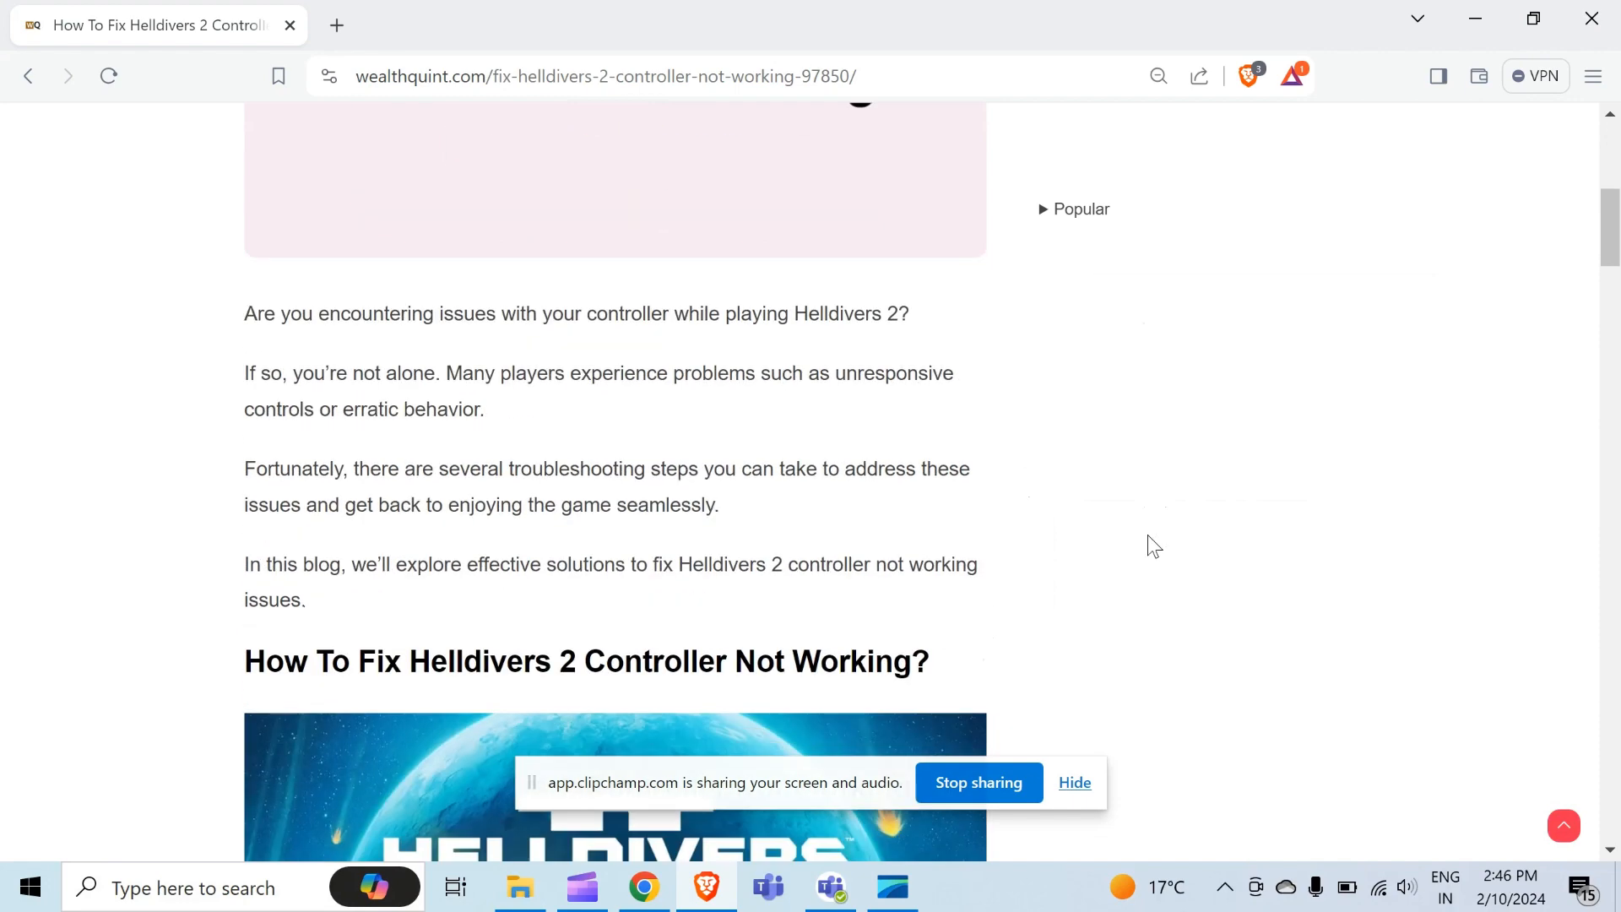
pyautogui.scroll(-3, 1153, 546)
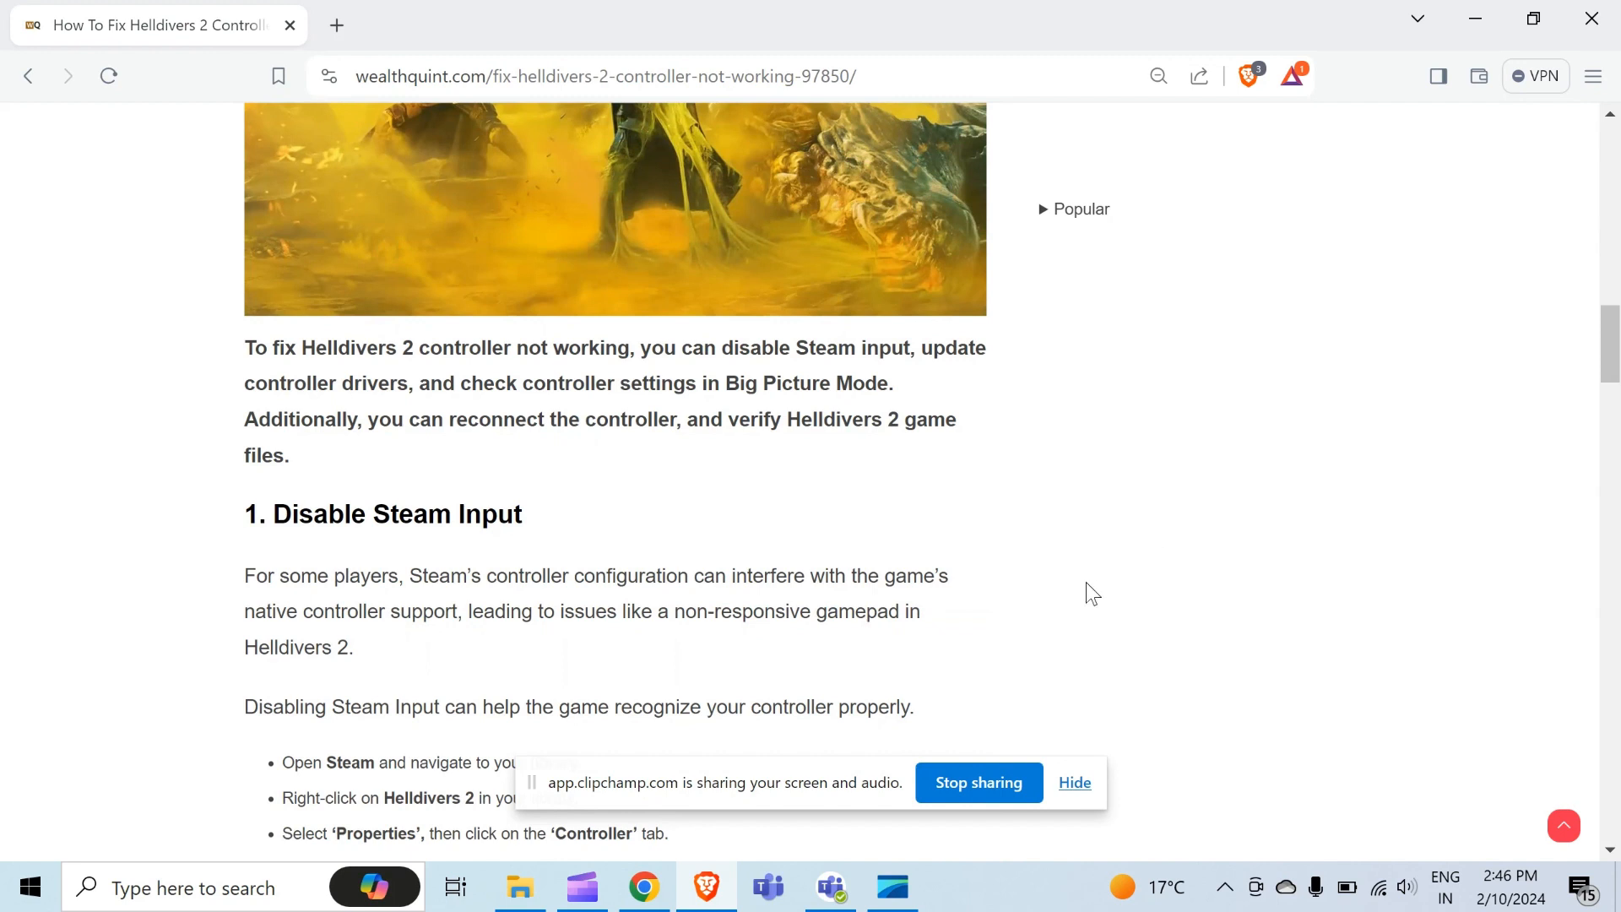
pyautogui.scroll(-1, 1091, 594)
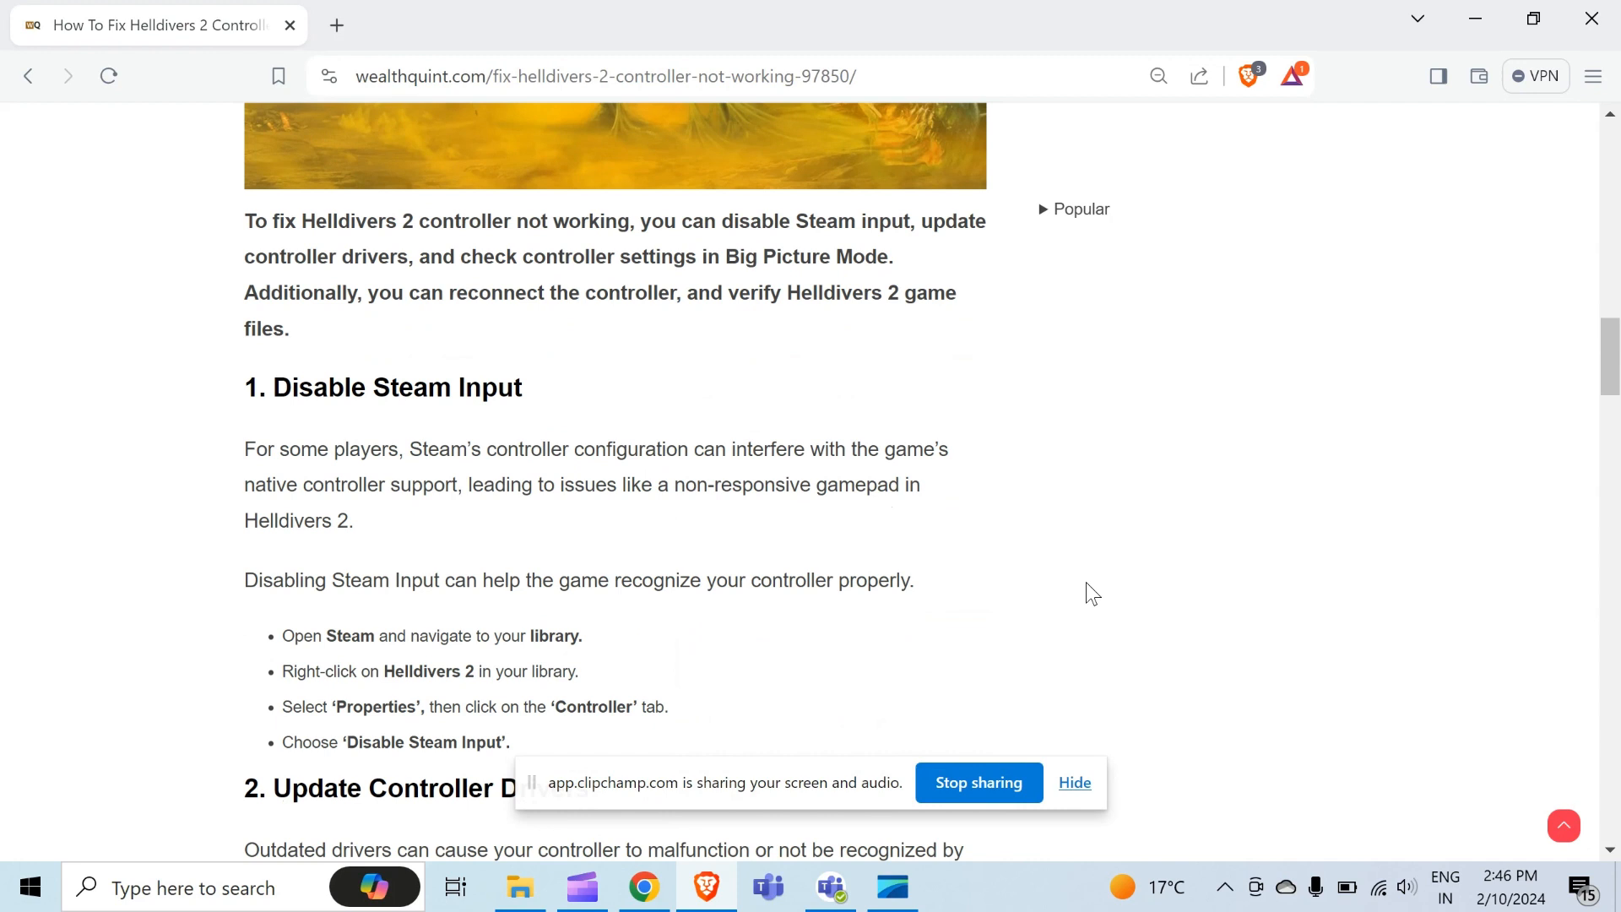
pyautogui.scroll(-1, 1091, 593)
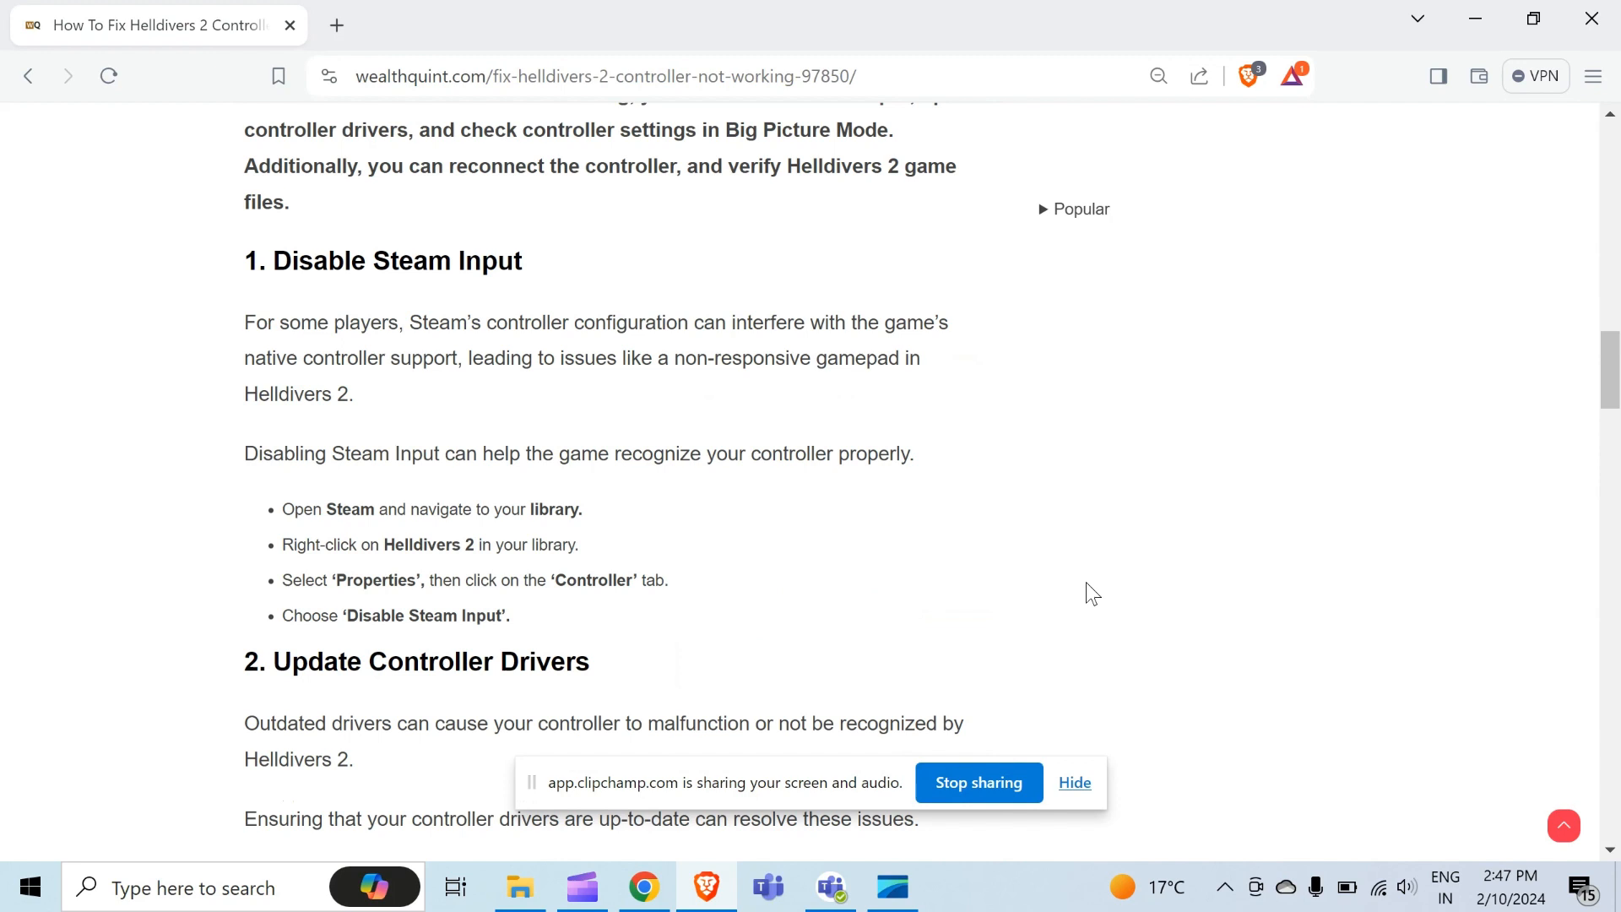
pyautogui.scroll(-1, 1093, 595)
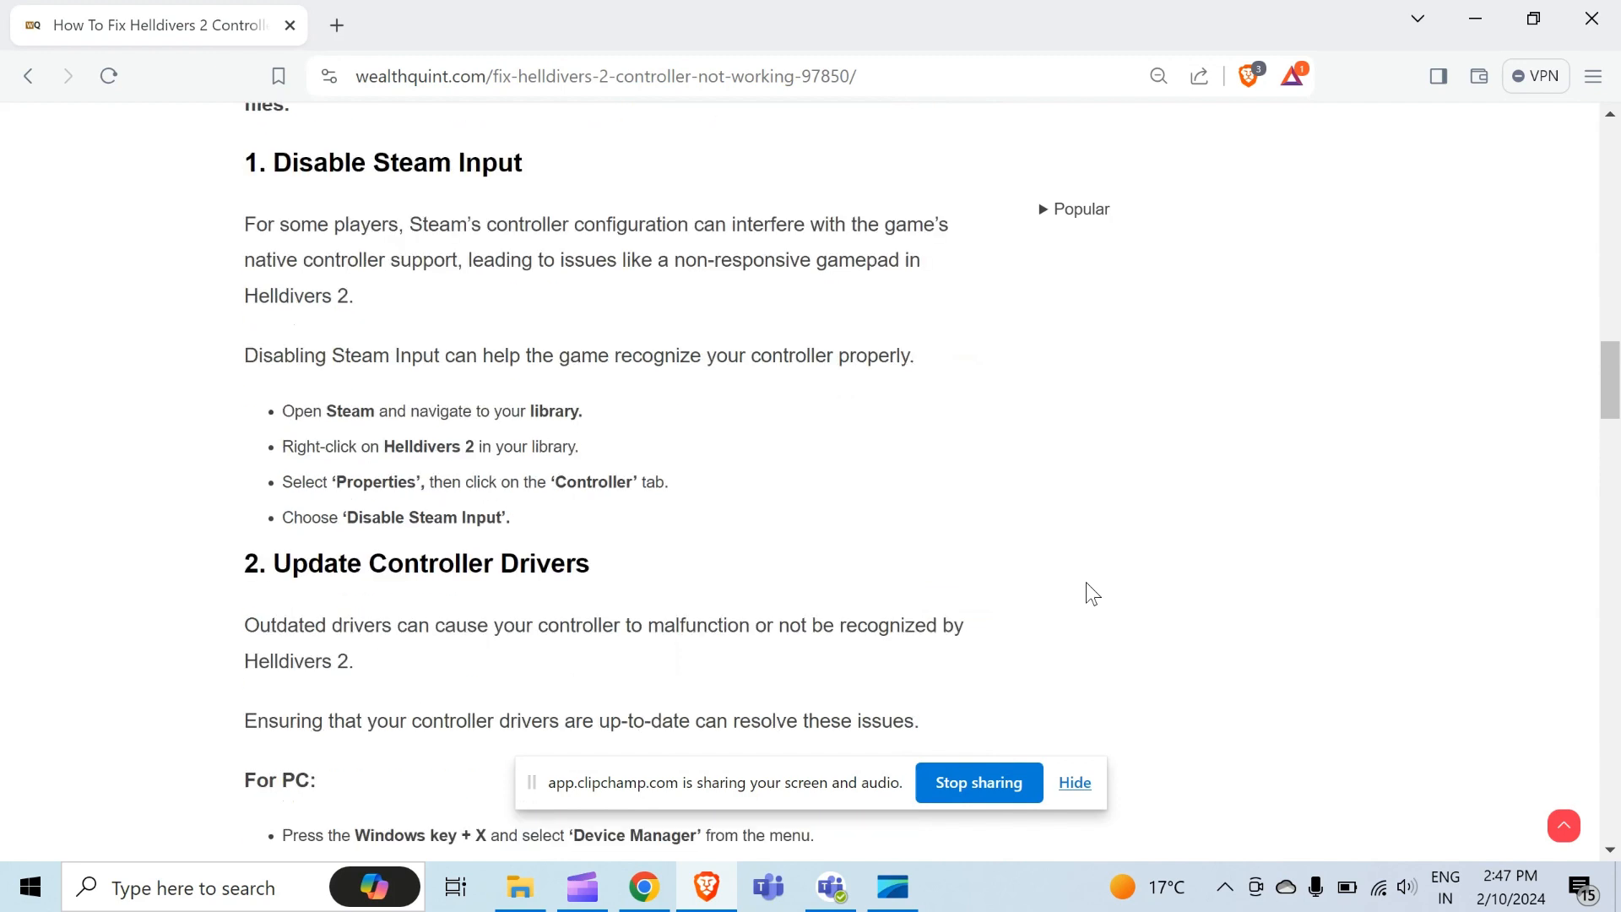
pyautogui.scroll(-1, 1092, 594)
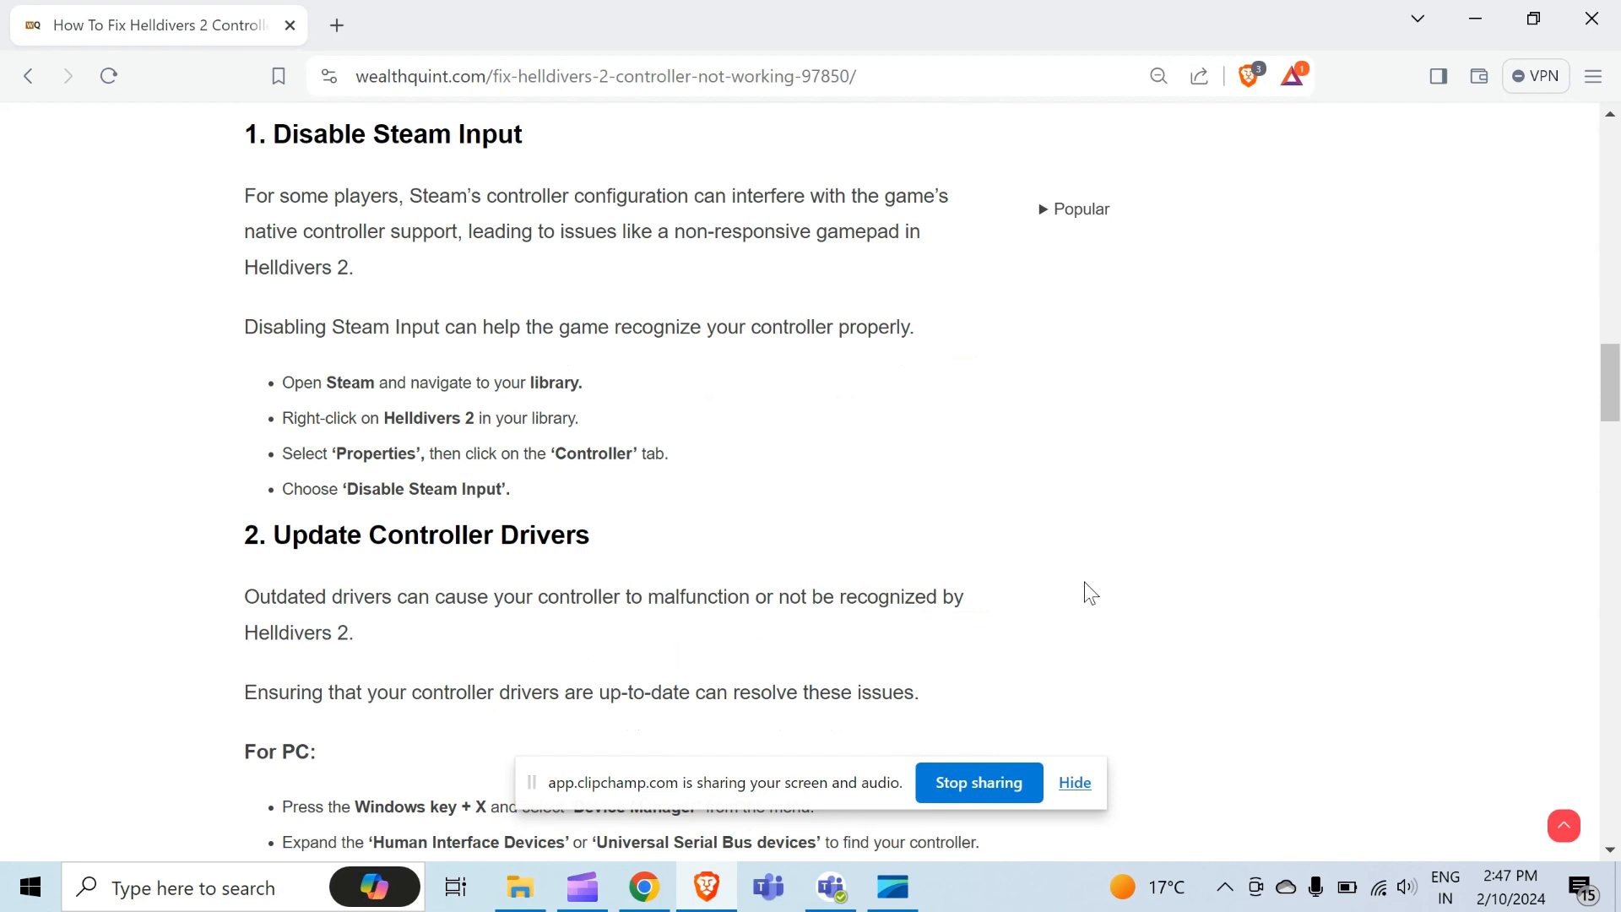
pyautogui.scroll(-1, 1093, 594)
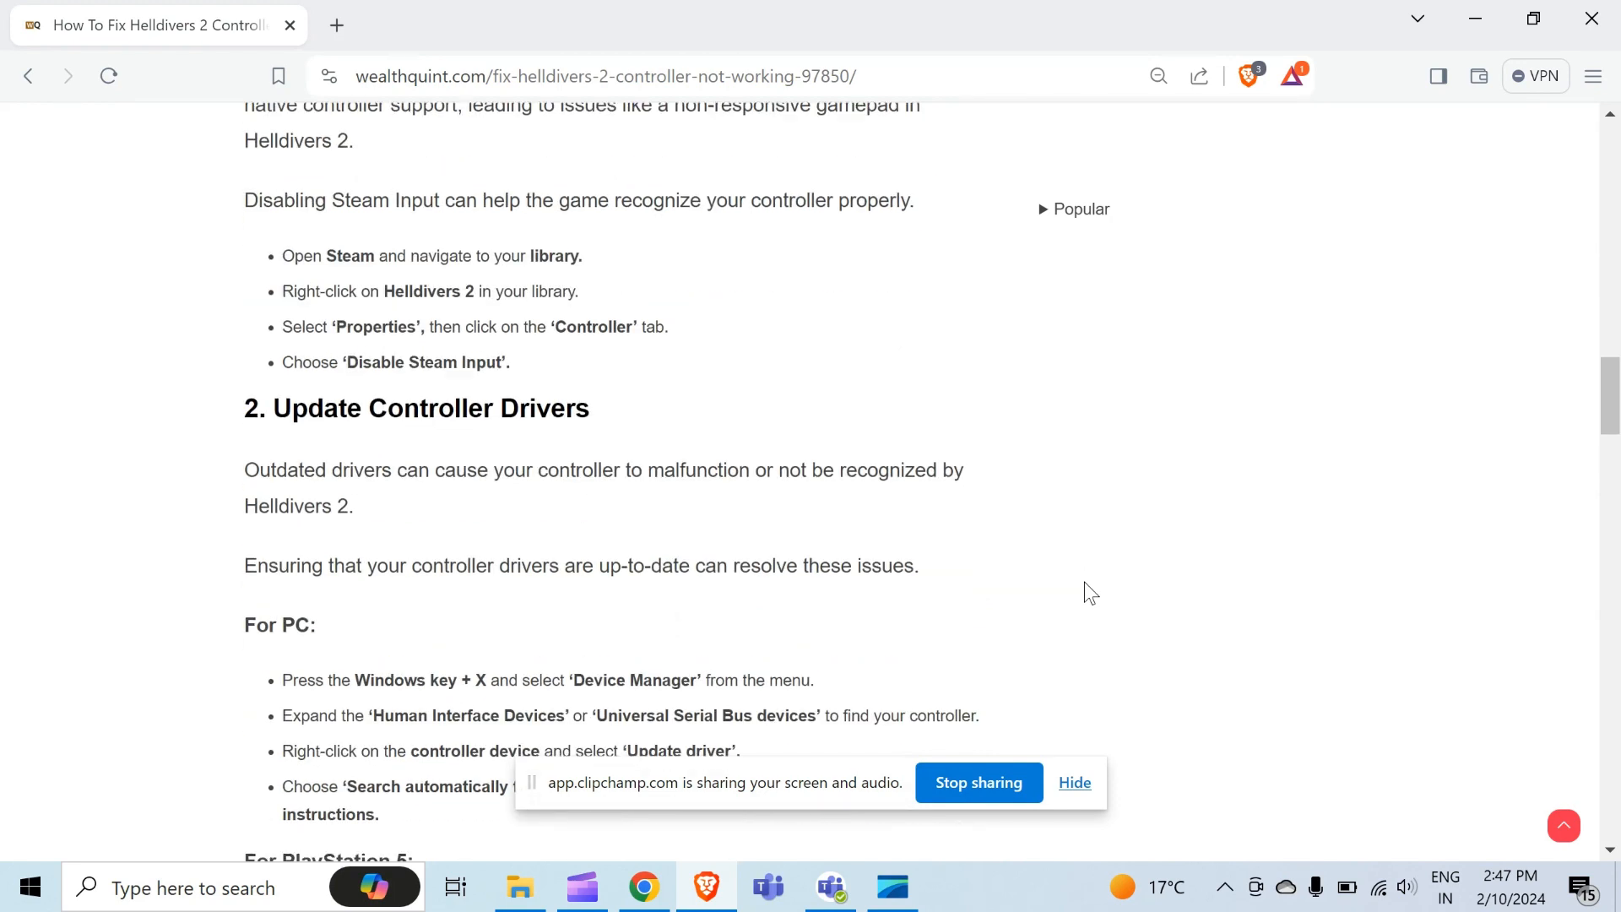
pyautogui.scroll(-1, 1085, 582)
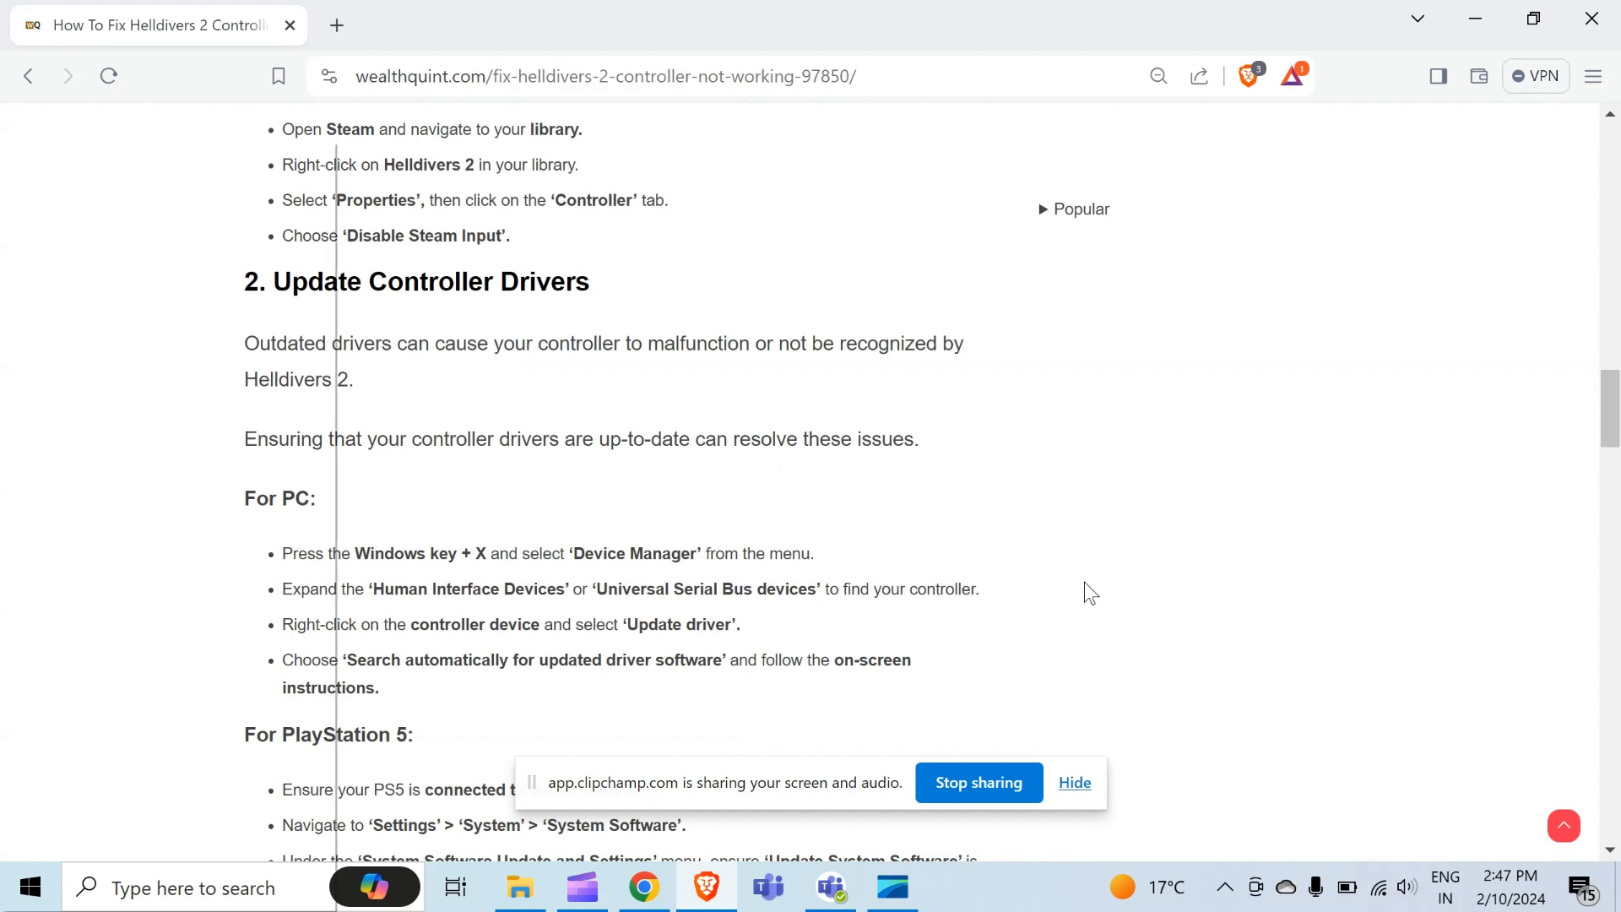
# Launch Device Manager from the Win+X menu and maximize its window
pyautogui.press('super+x')
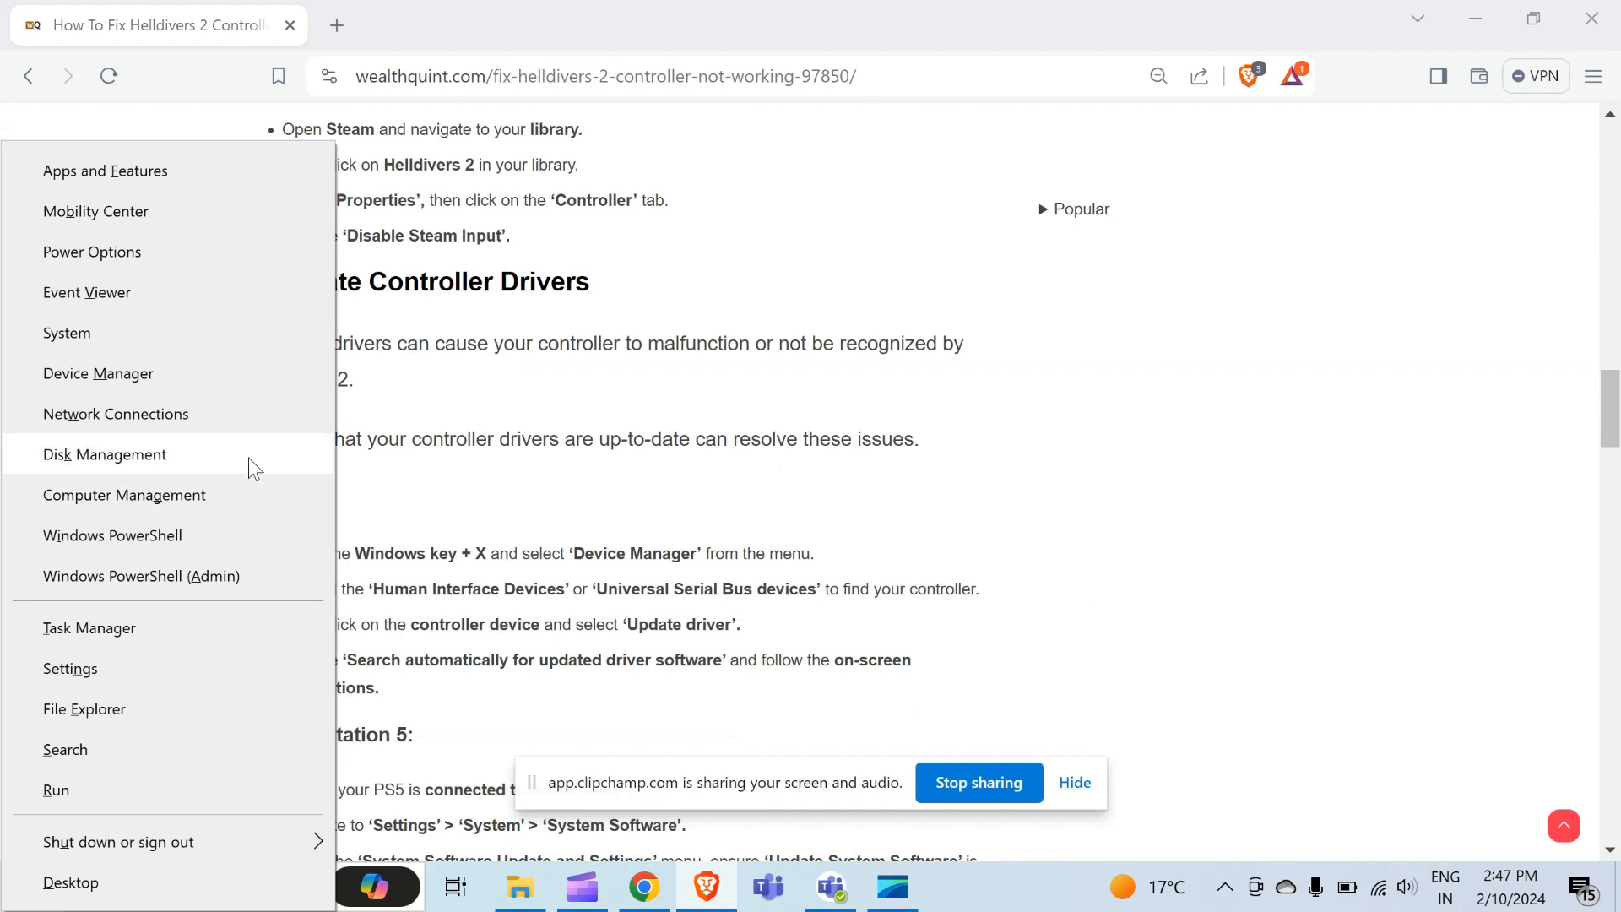
pyautogui.click(162, 371)
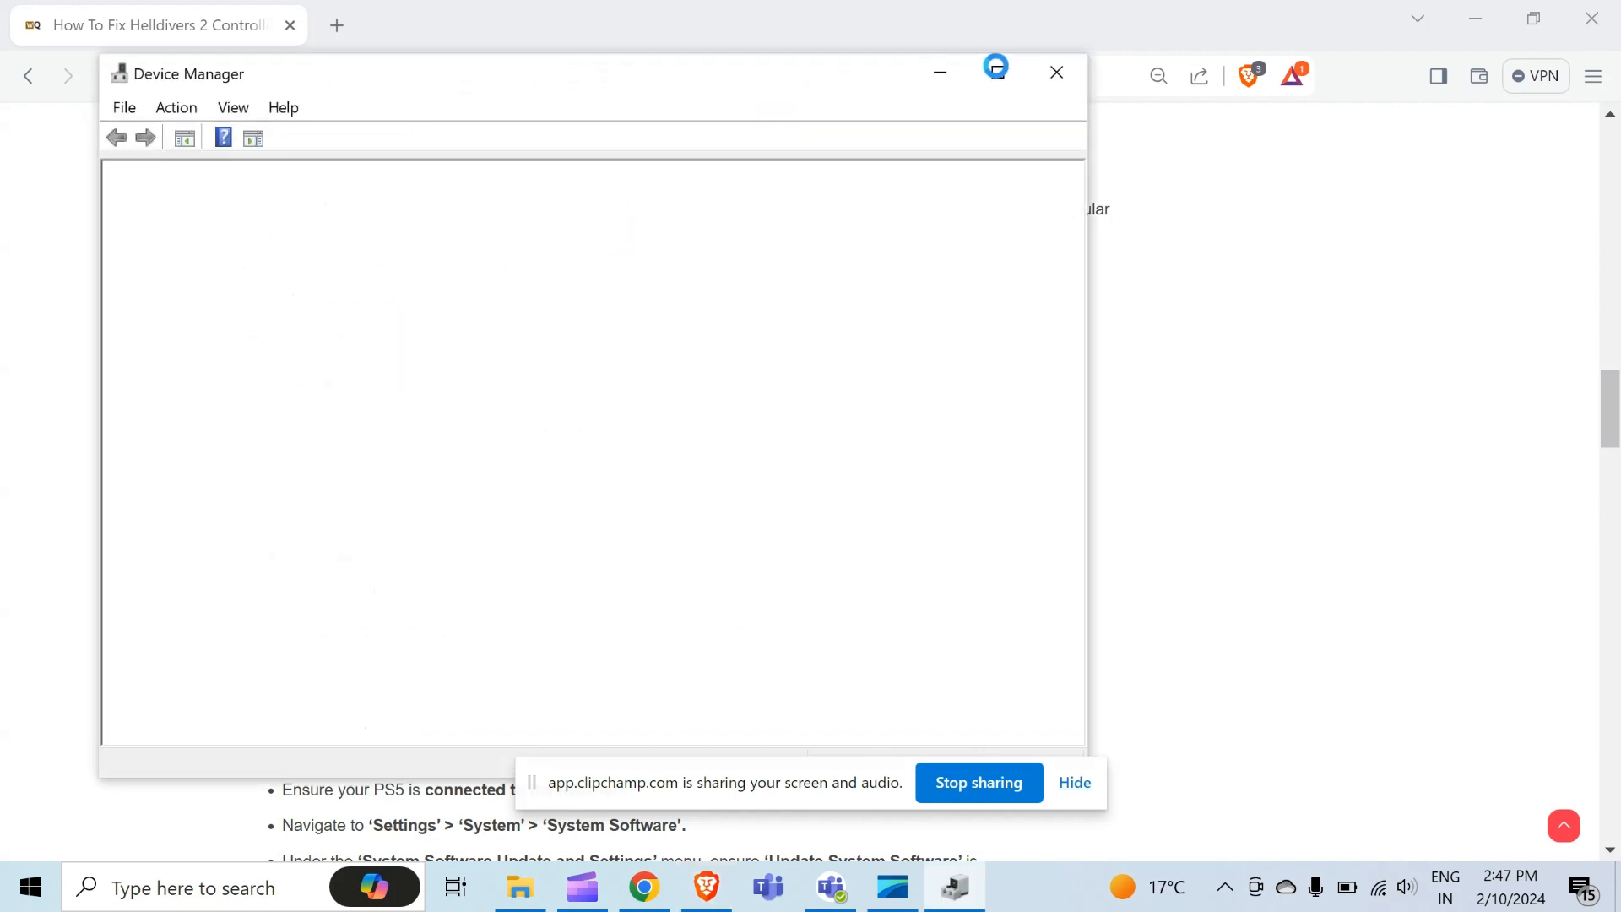
pyautogui.click(998, 73)
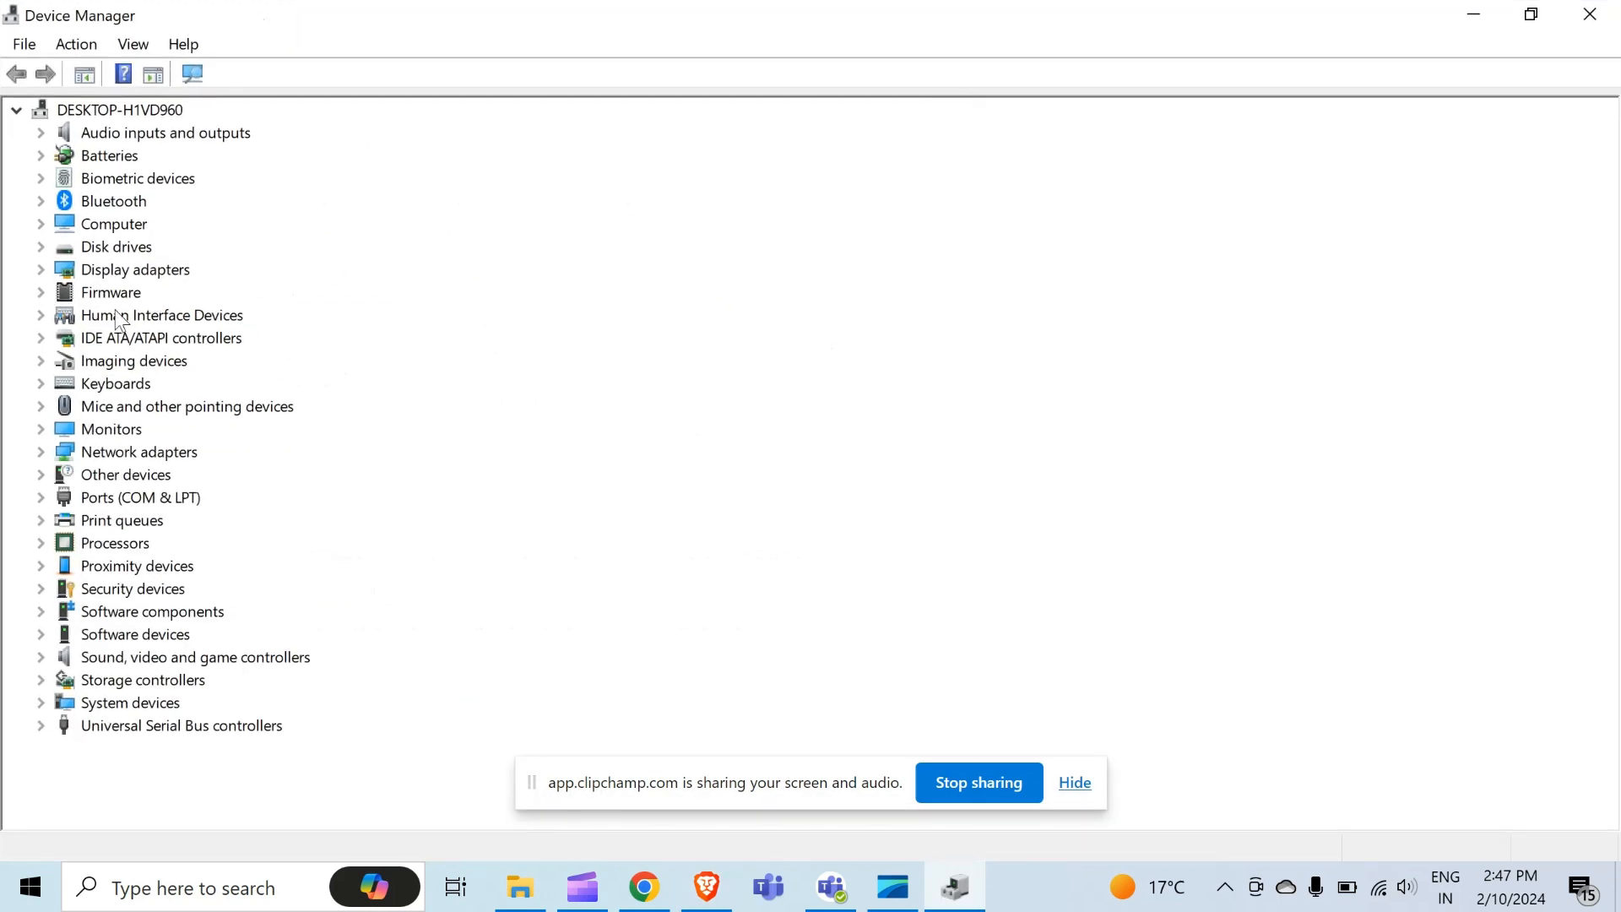
# Expand Network adapters and select the WAN Miniport (Network Monitor) device
pyautogui.doubleClick(169, 451)
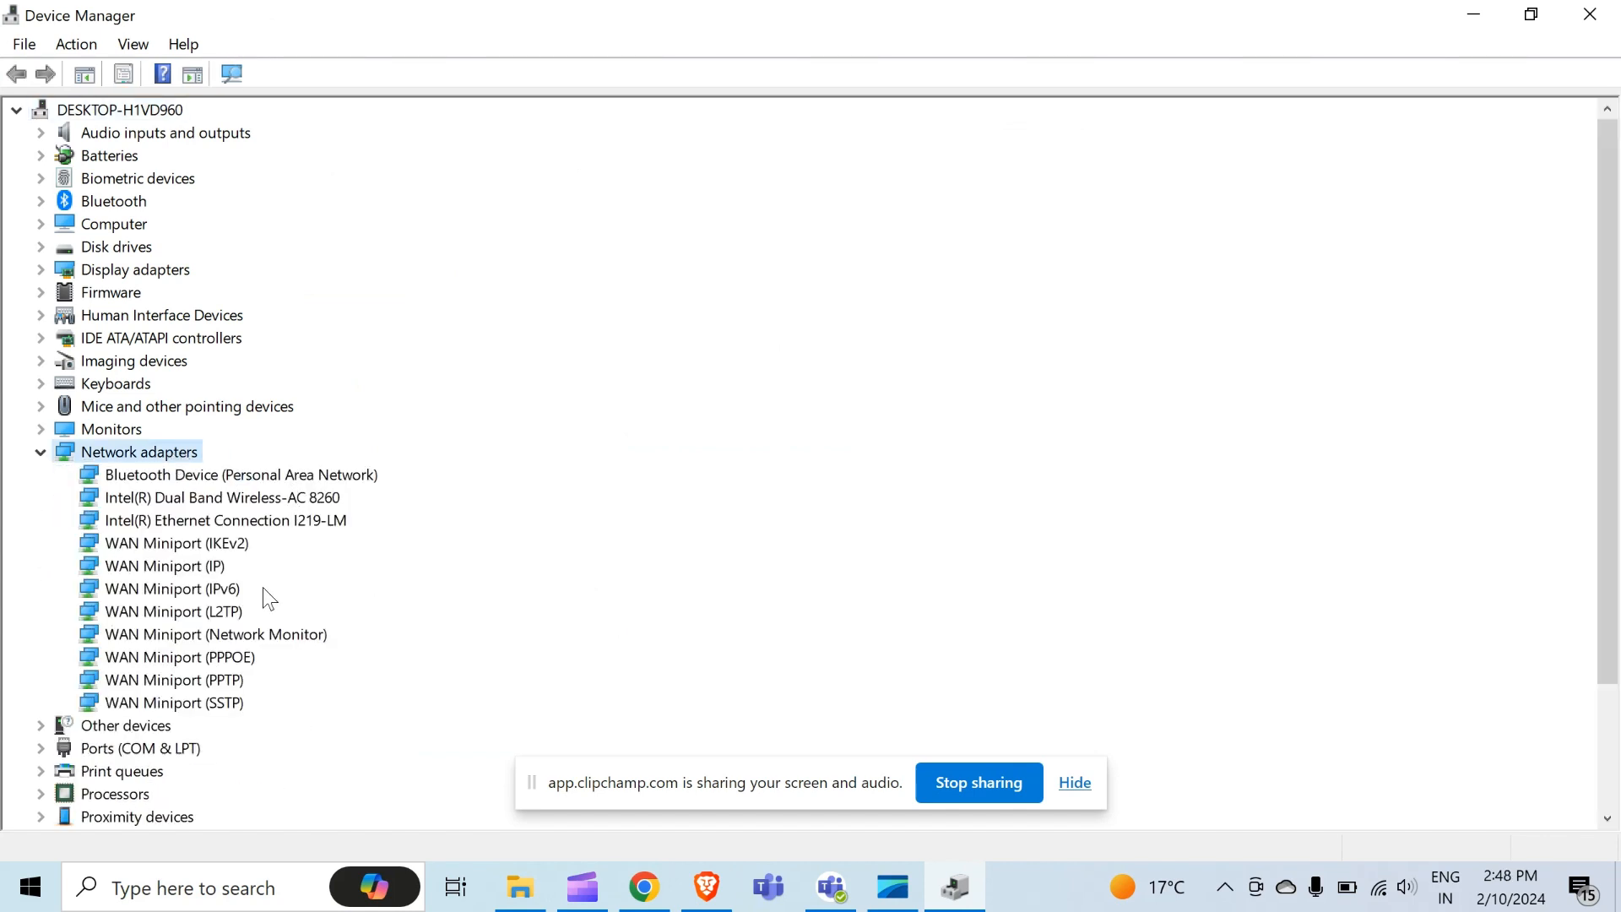
pyautogui.click(206, 635)
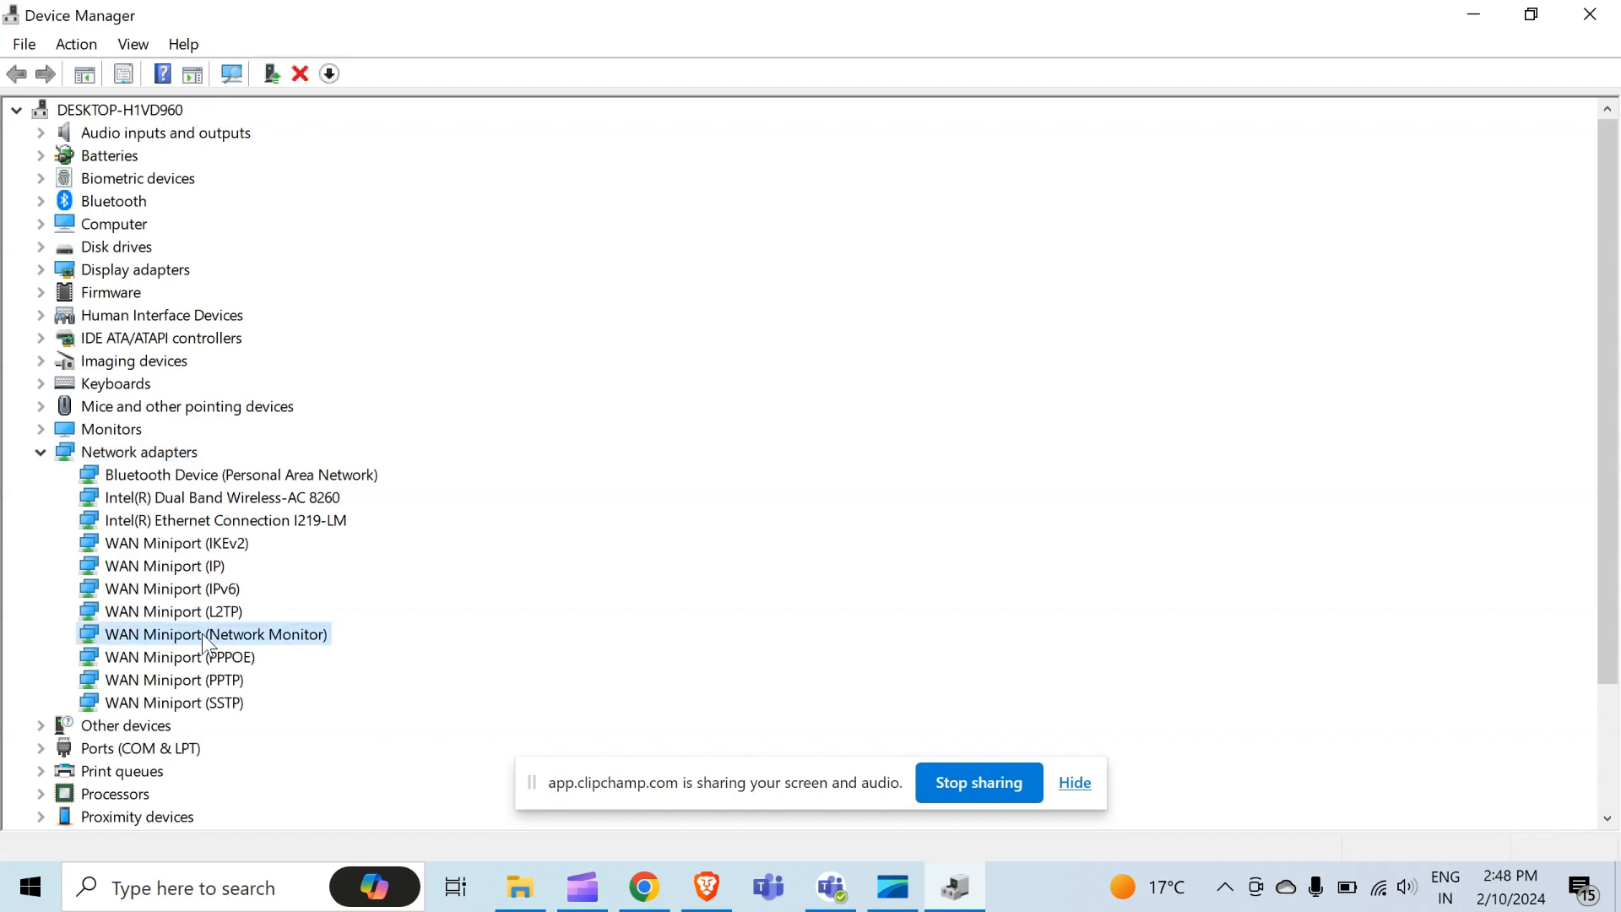
# Start Update driver for WAN Miniport (Network Monitor), cancel it, and close Device Manager
pyautogui.rightClick(202, 634)
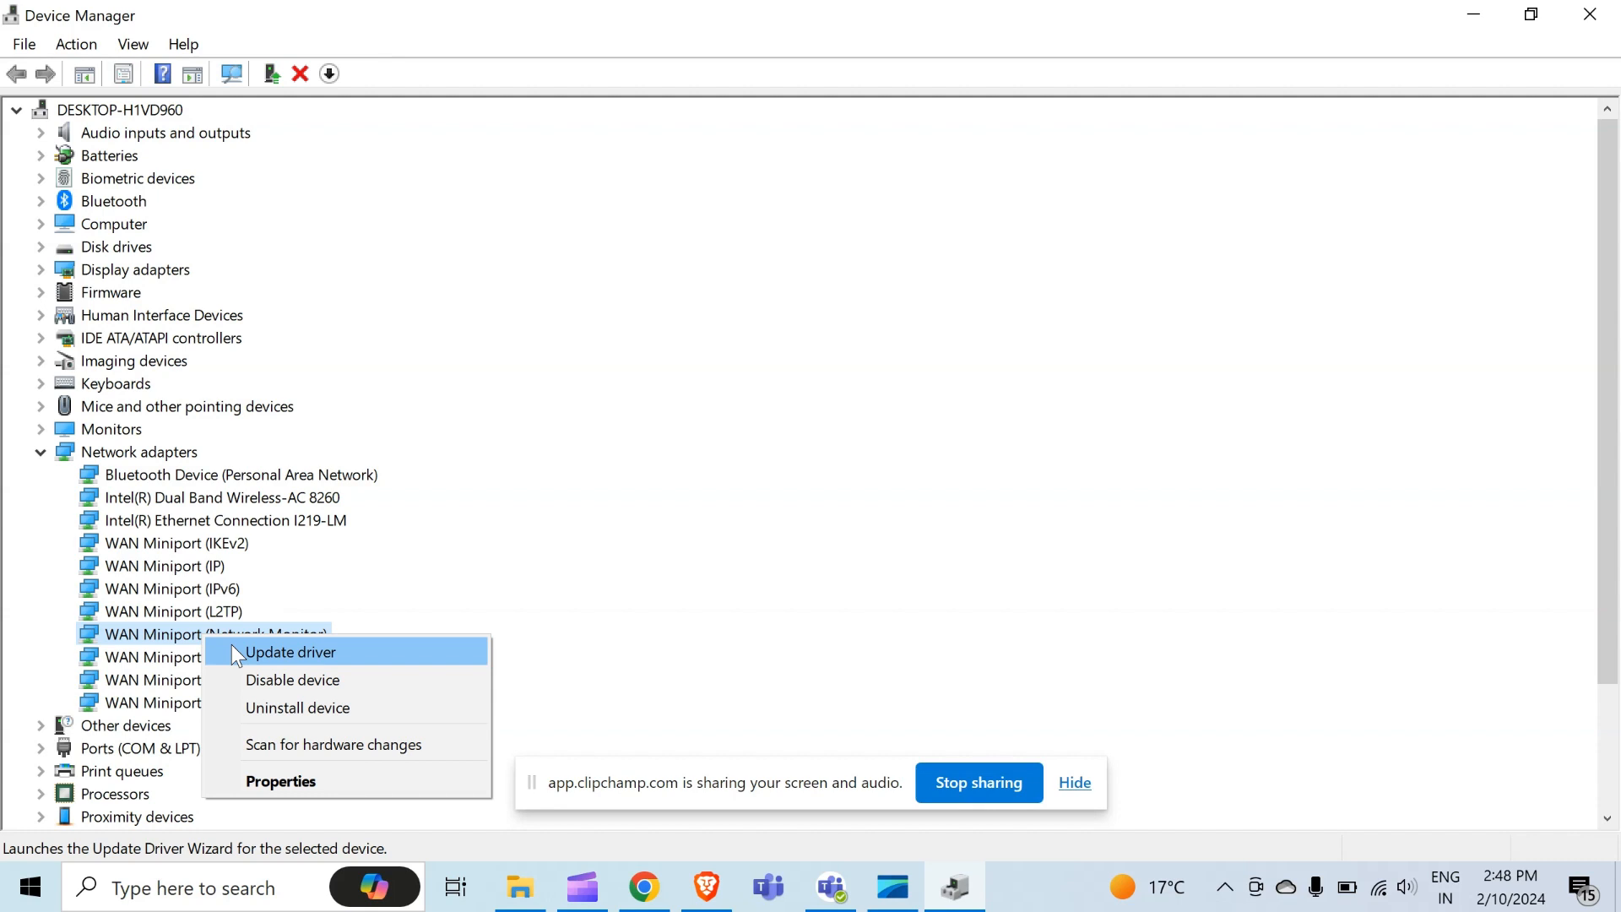
pyautogui.click(254, 648)
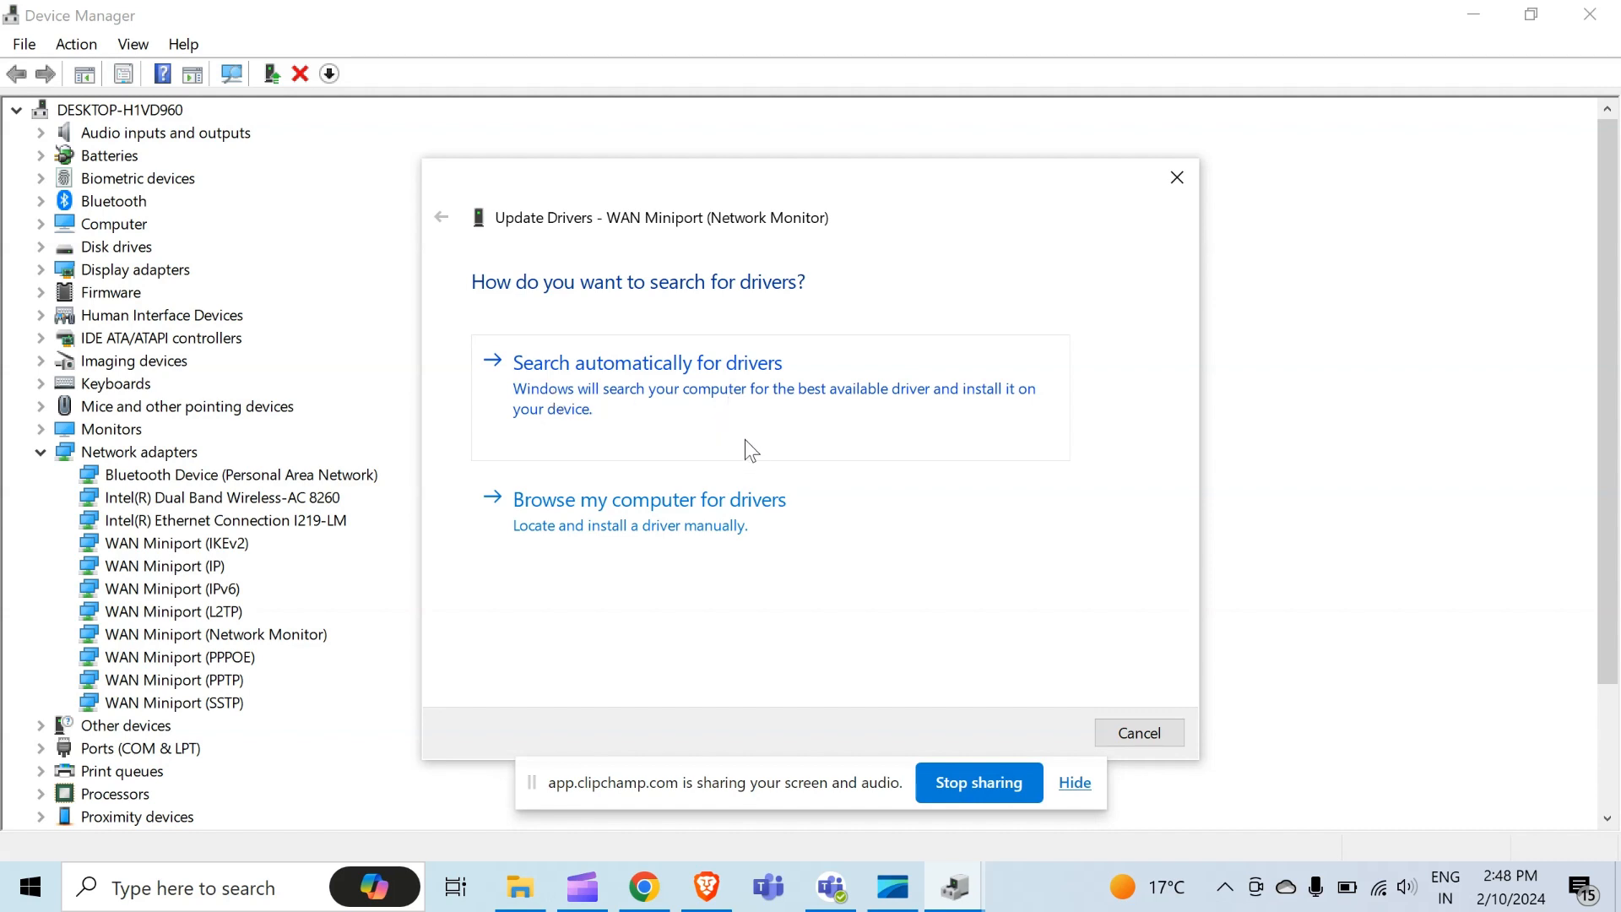
pyautogui.click(1176, 177)
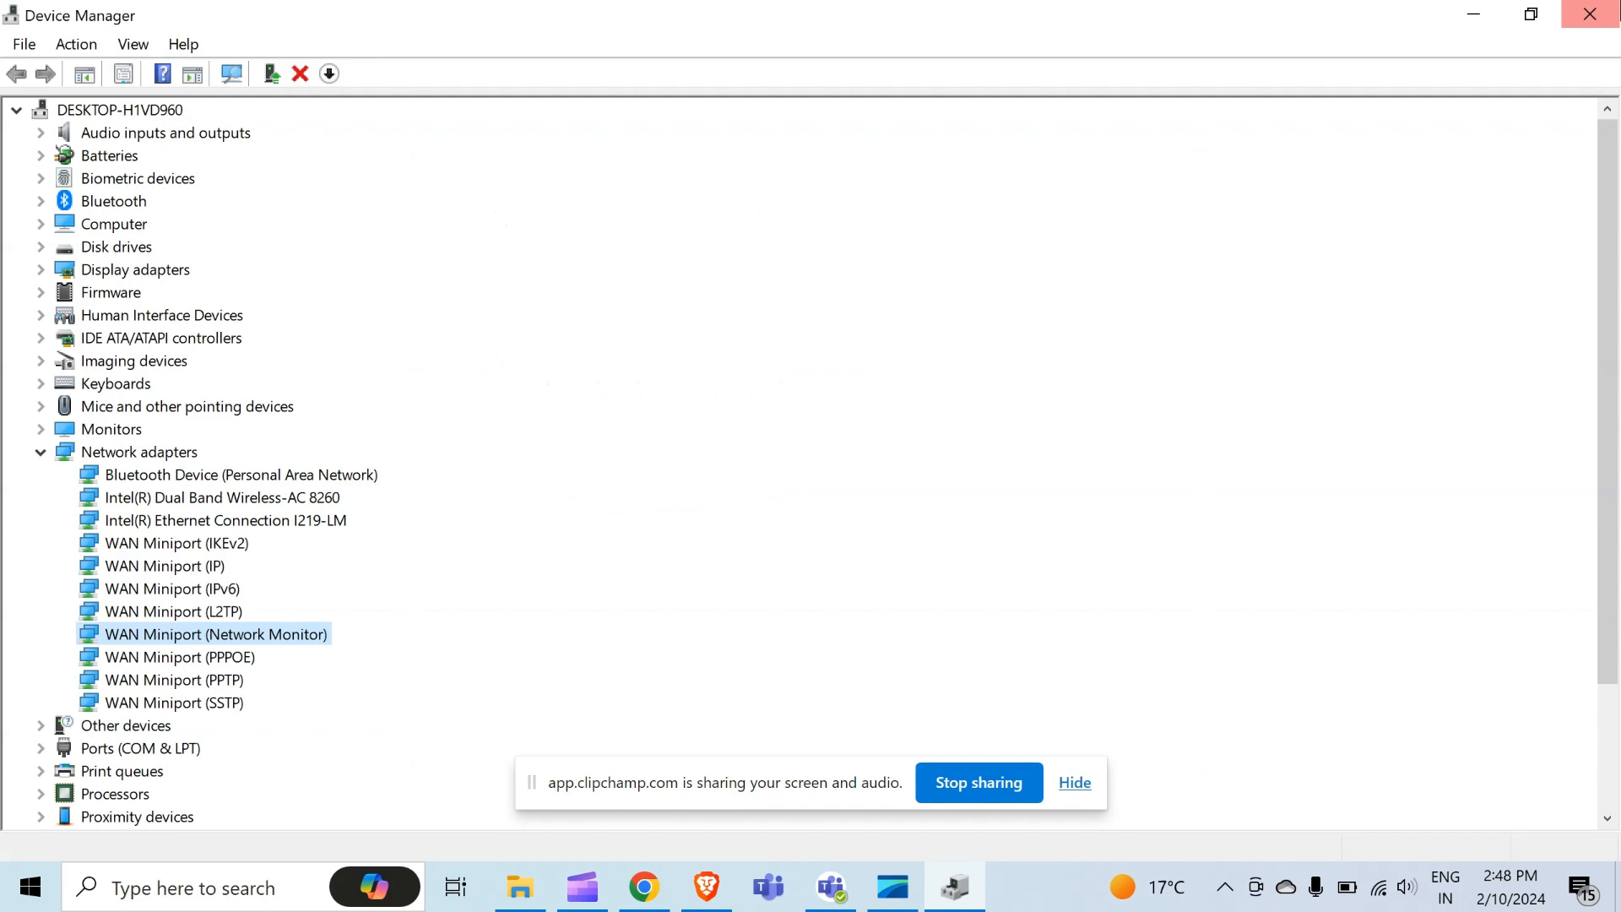
pyautogui.click(1590, 14)
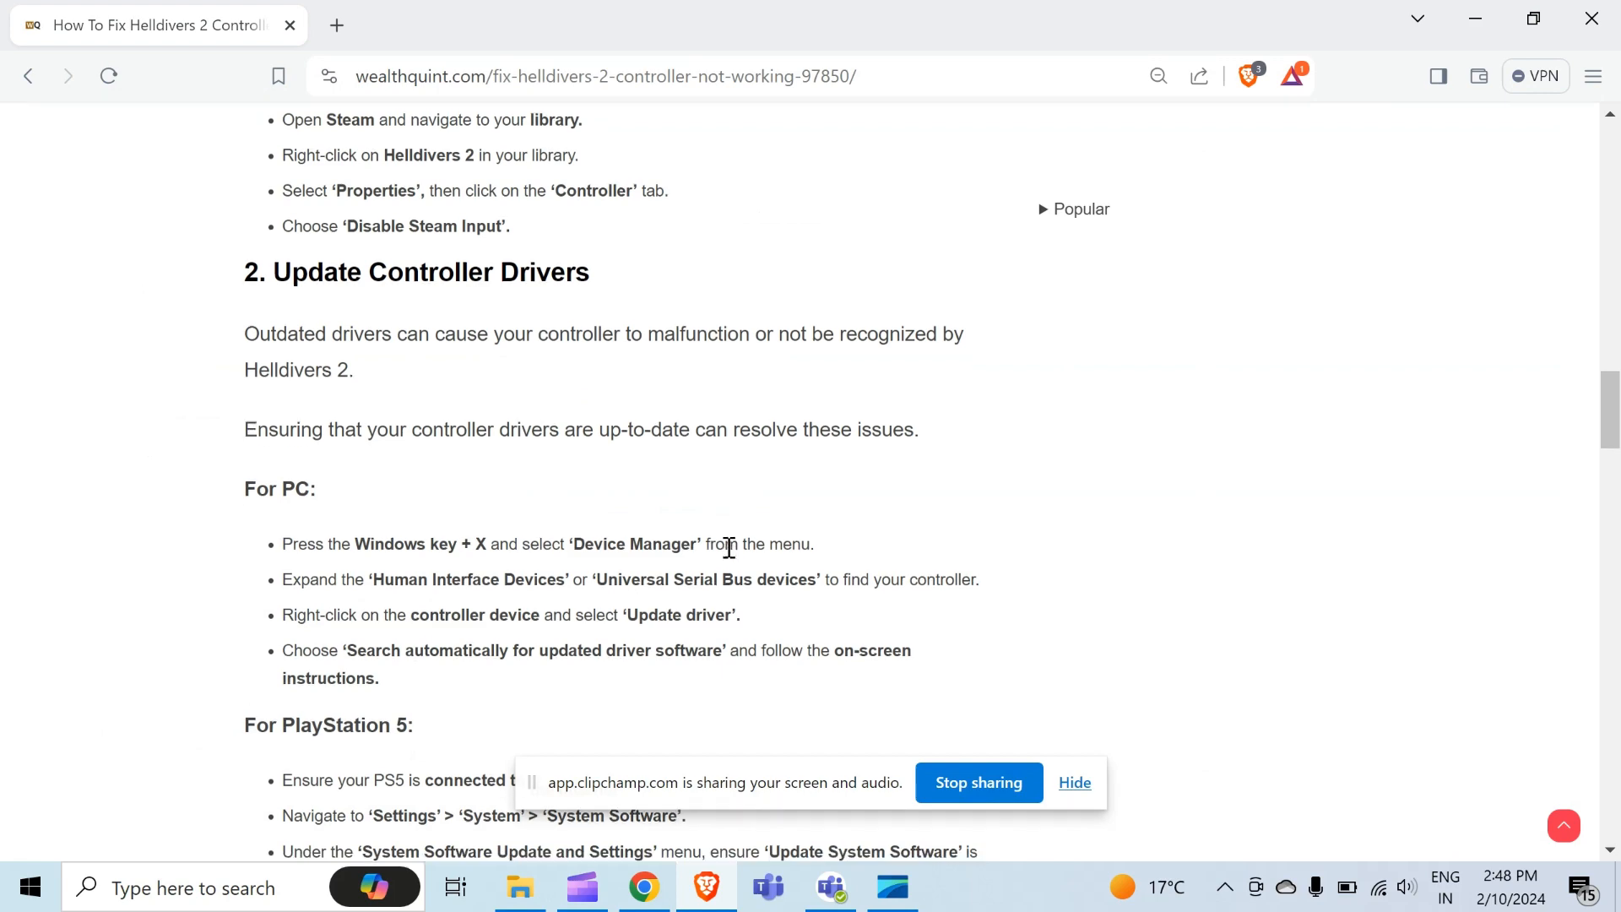
pyautogui.scroll(-1, 726, 548)
pyautogui.scroll(-1, 727, 547)
pyautogui.scroll(-1, 727, 548)
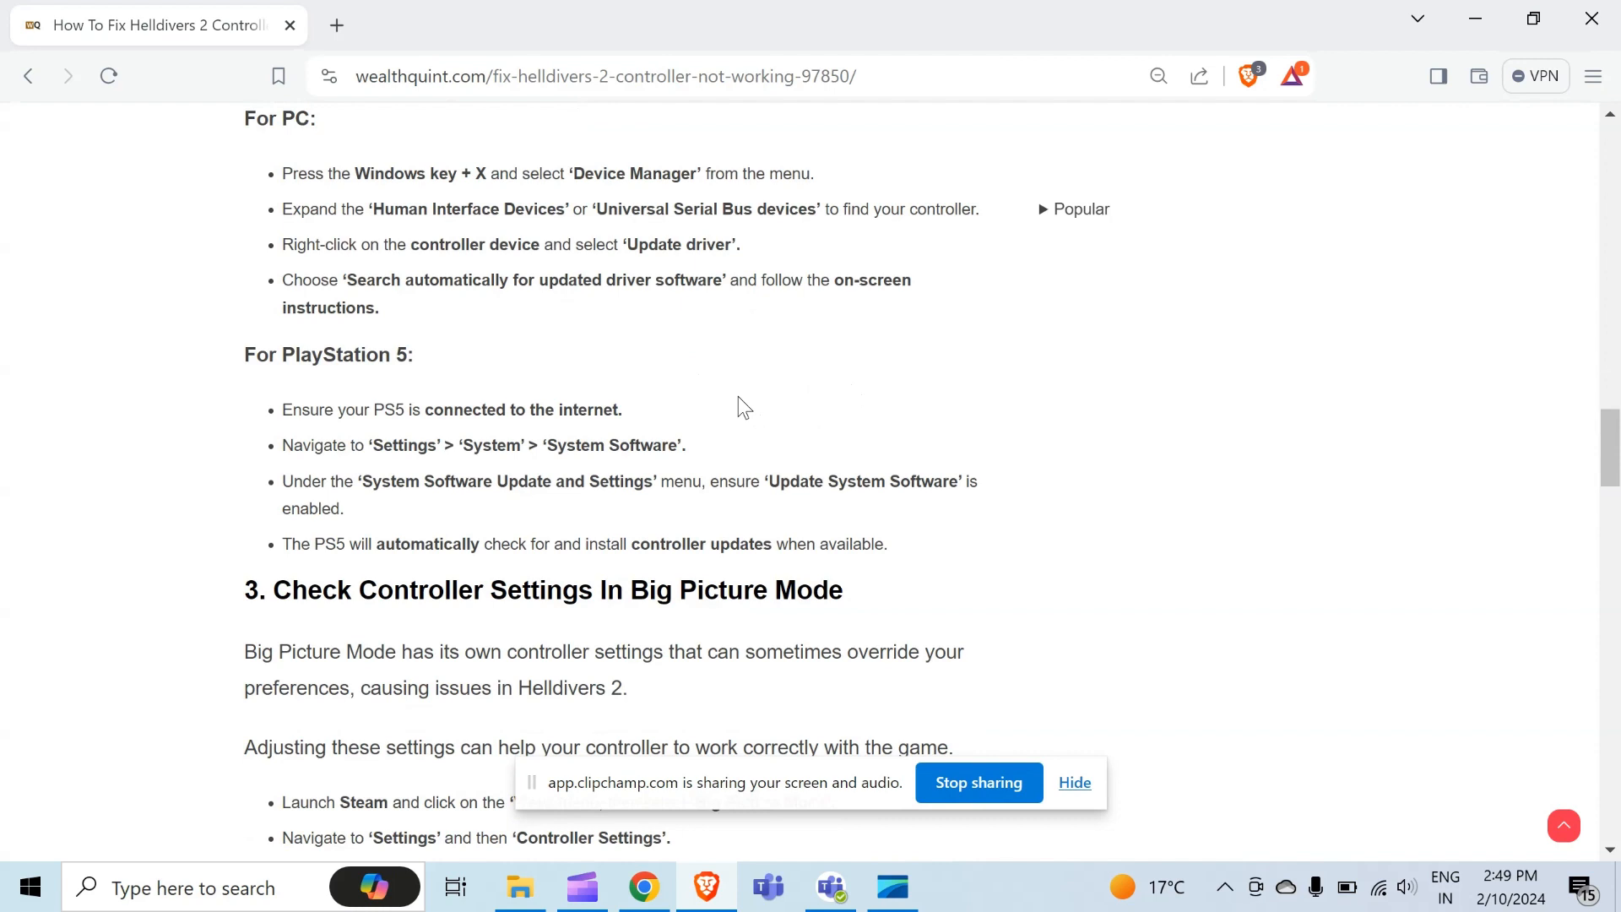
pyautogui.scroll(-2, 738, 397)
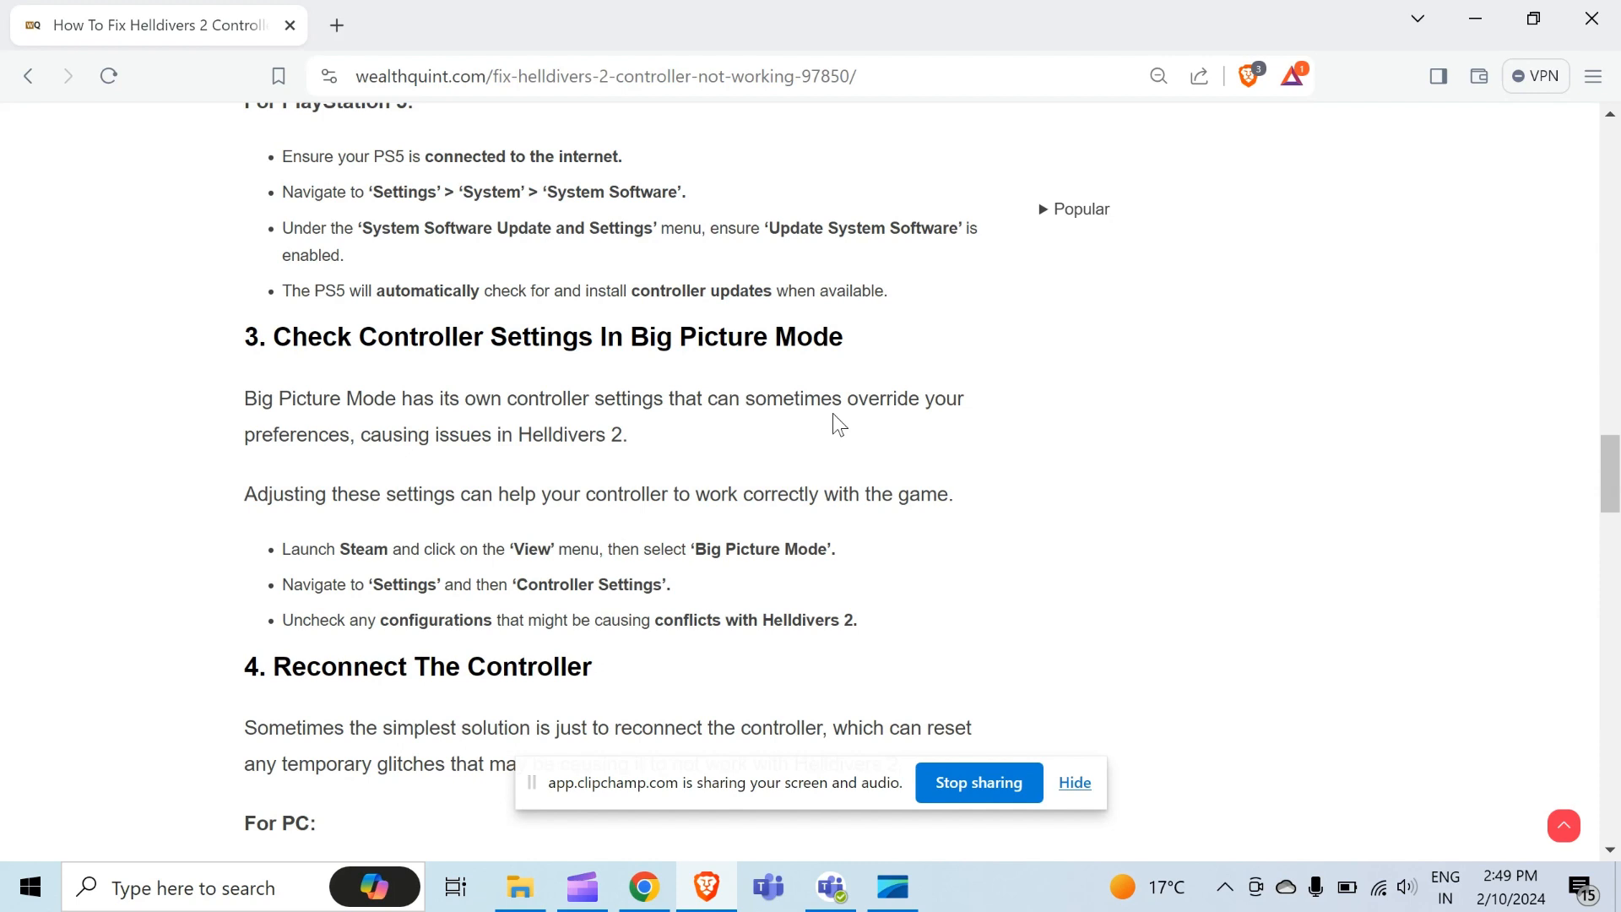
pyautogui.scroll(-1, 831, 413)
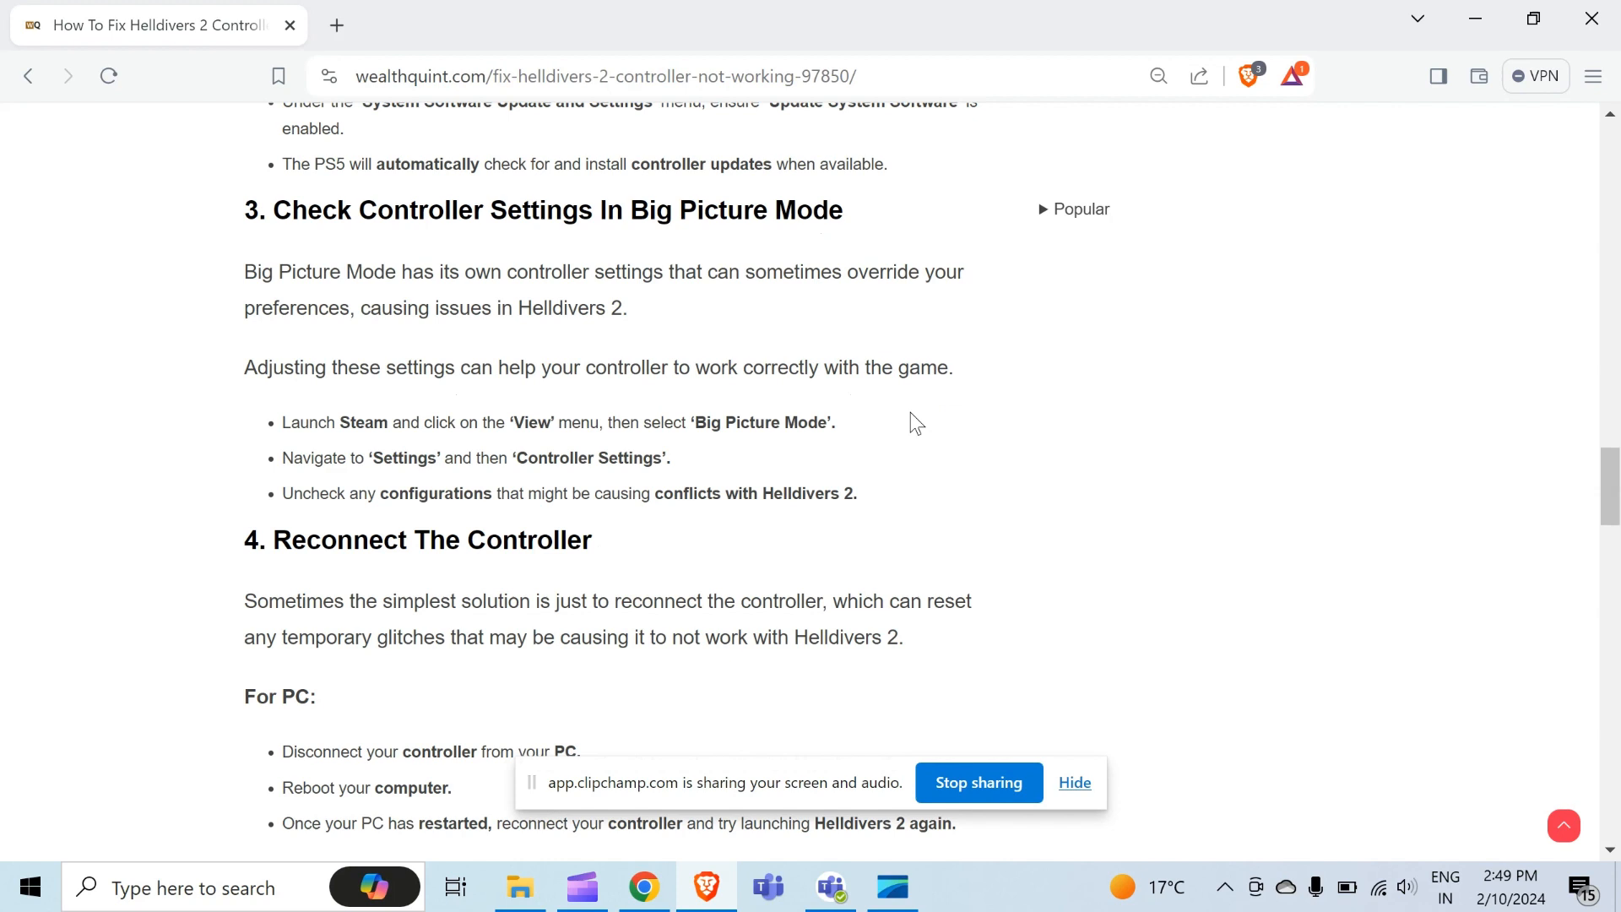
pyautogui.scroll(-1, 904, 414)
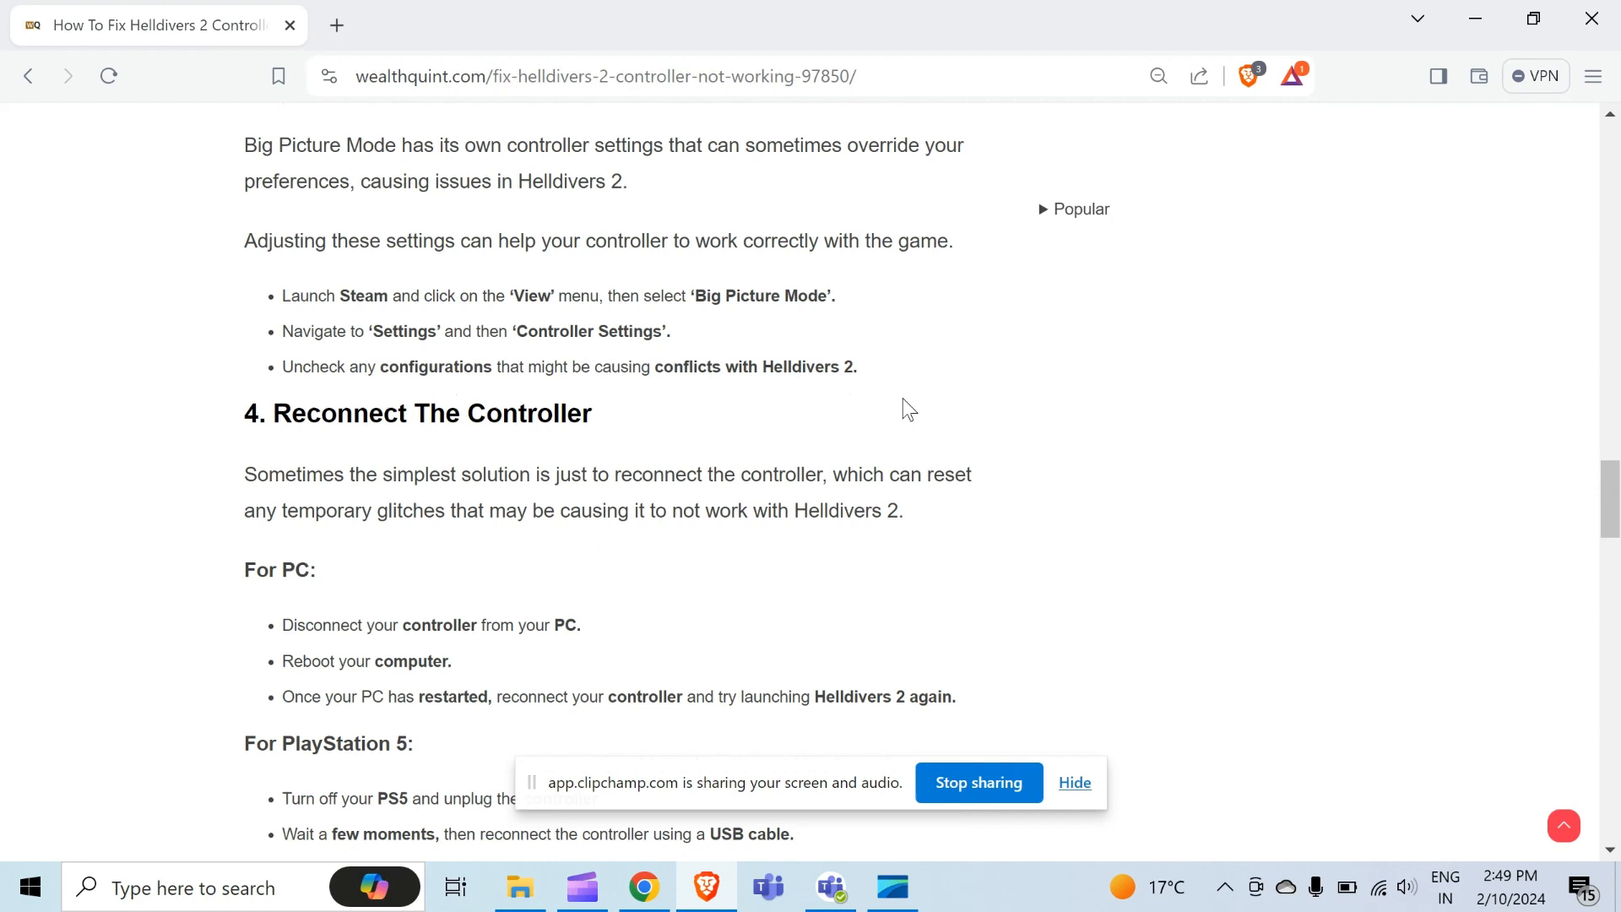
pyautogui.scroll(-1, 981, 418)
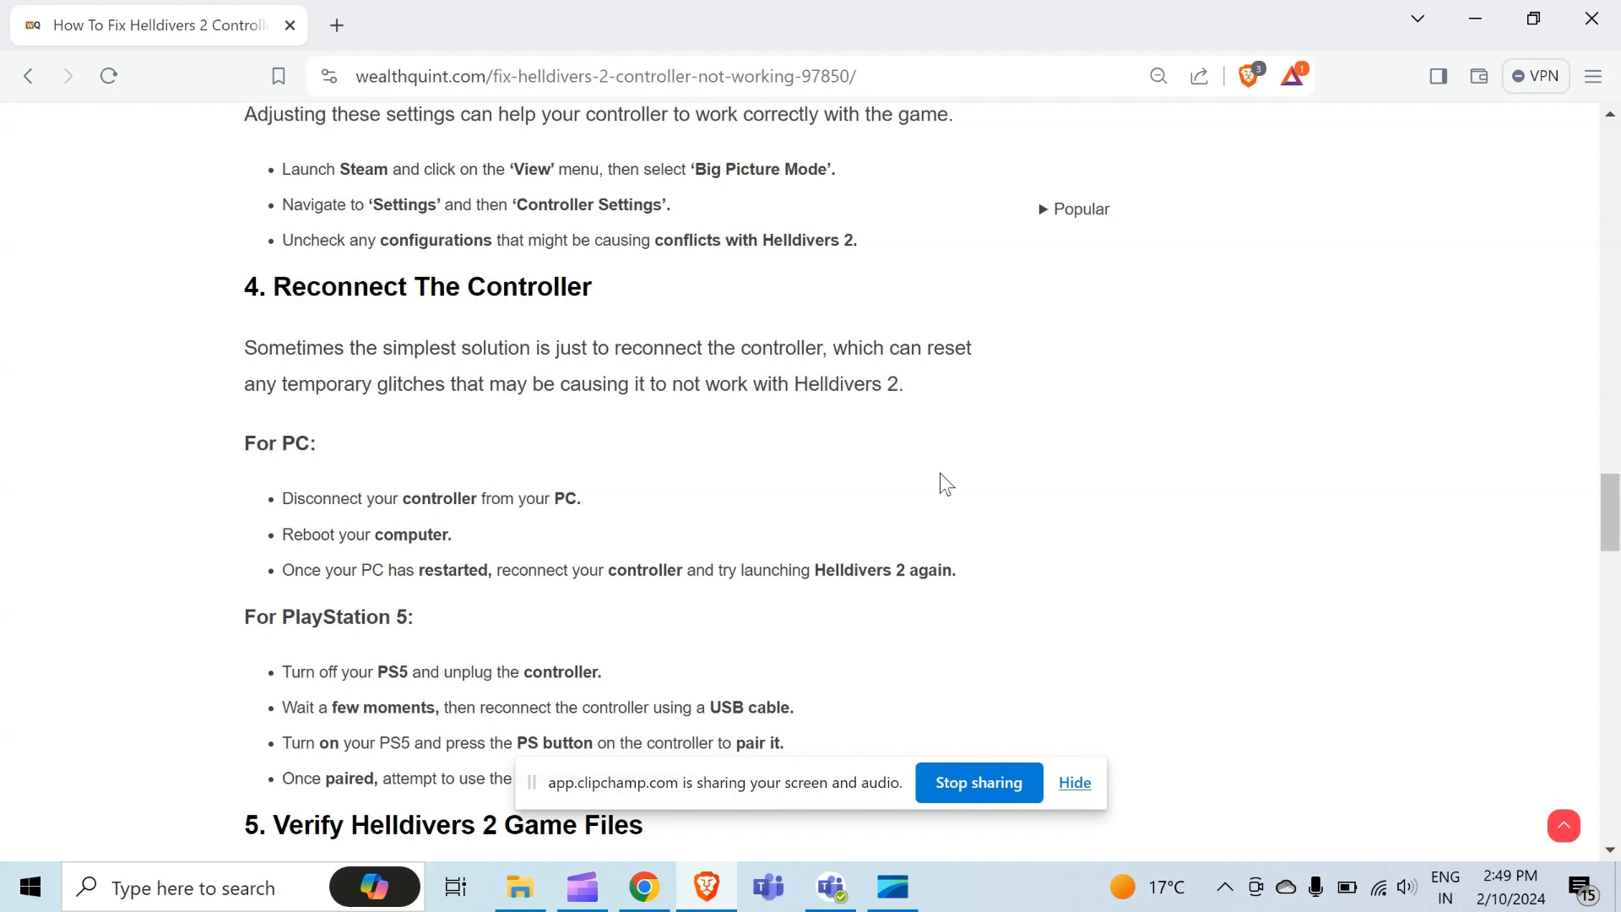
pyautogui.scroll(-1, 940, 473)
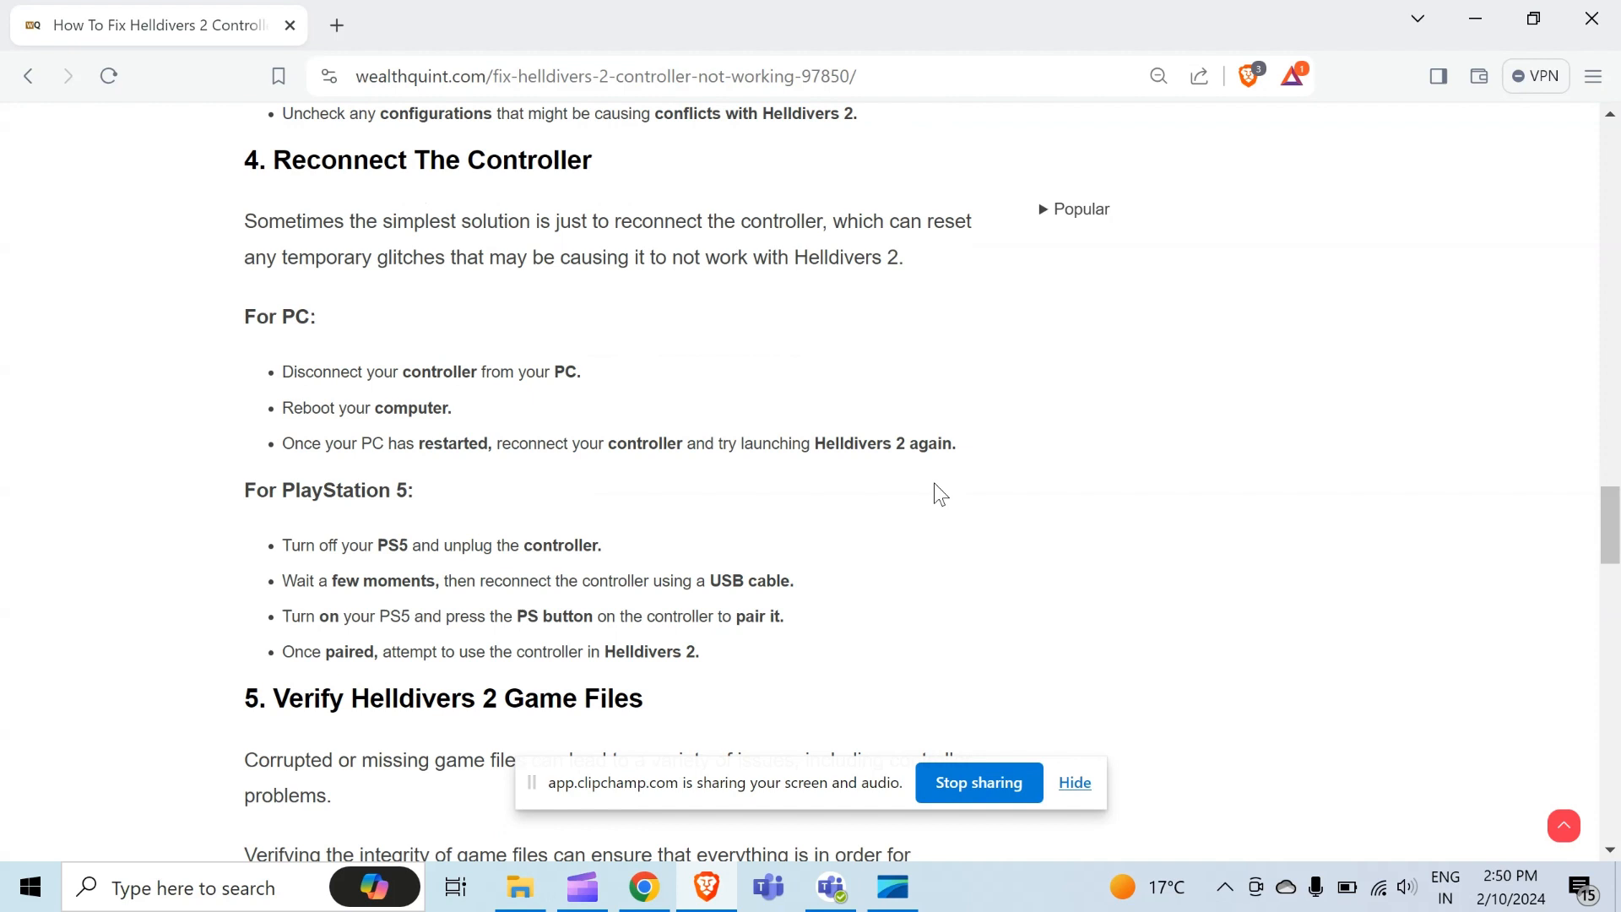
pyautogui.scroll(-1, 934, 483)
pyautogui.scroll(-1, 934, 482)
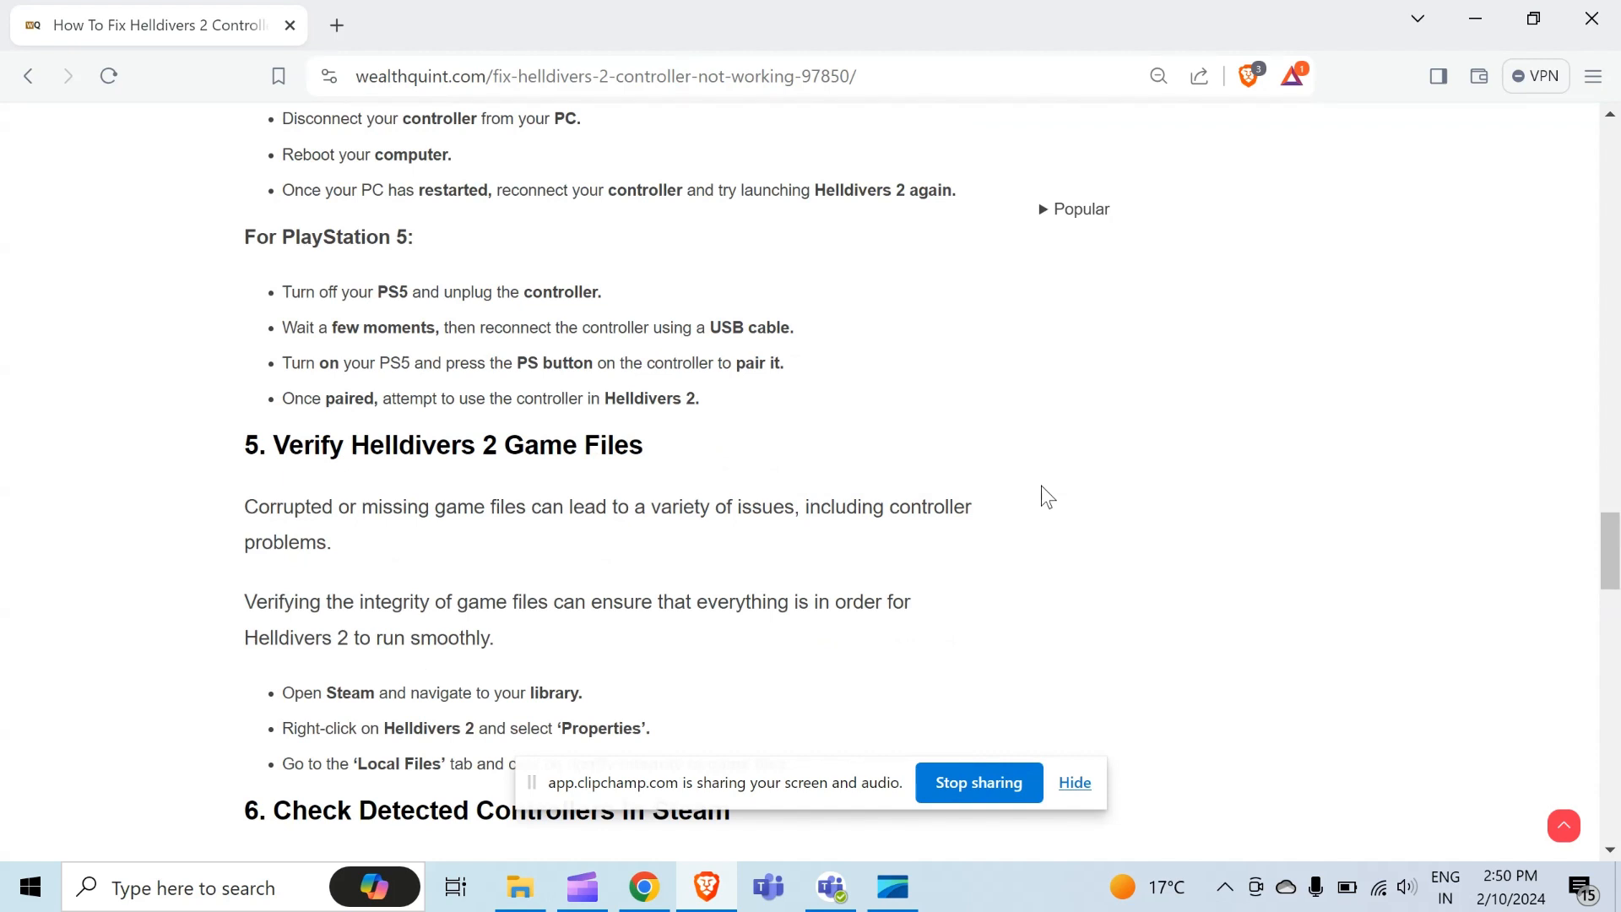
pyautogui.scroll(-1, 1022, 505)
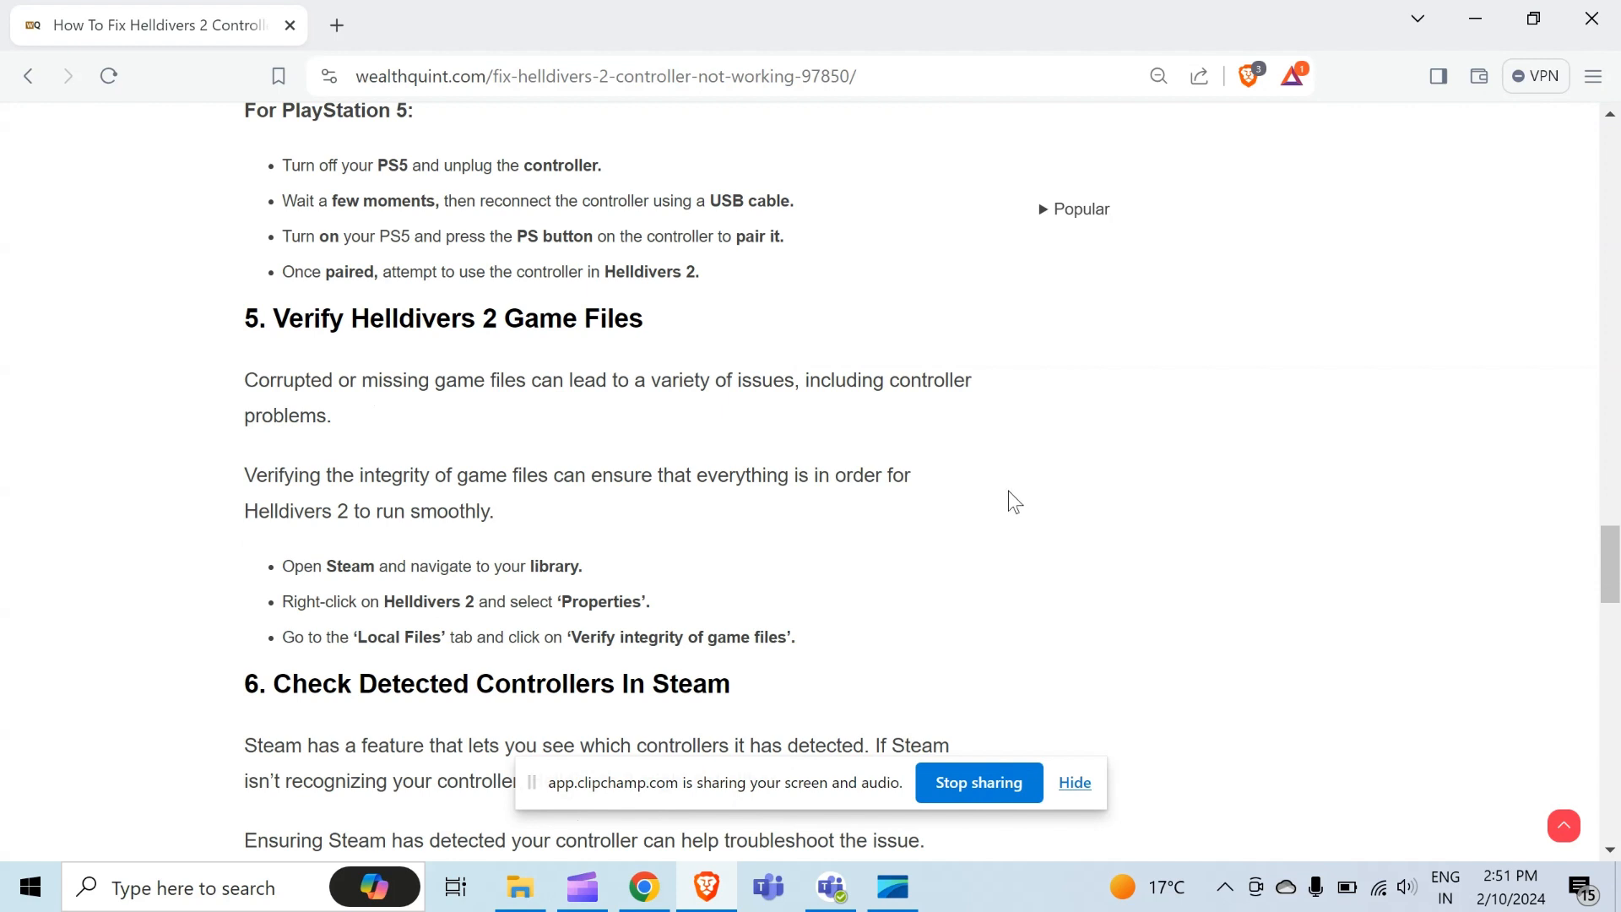
pyautogui.scroll(-1, 1012, 502)
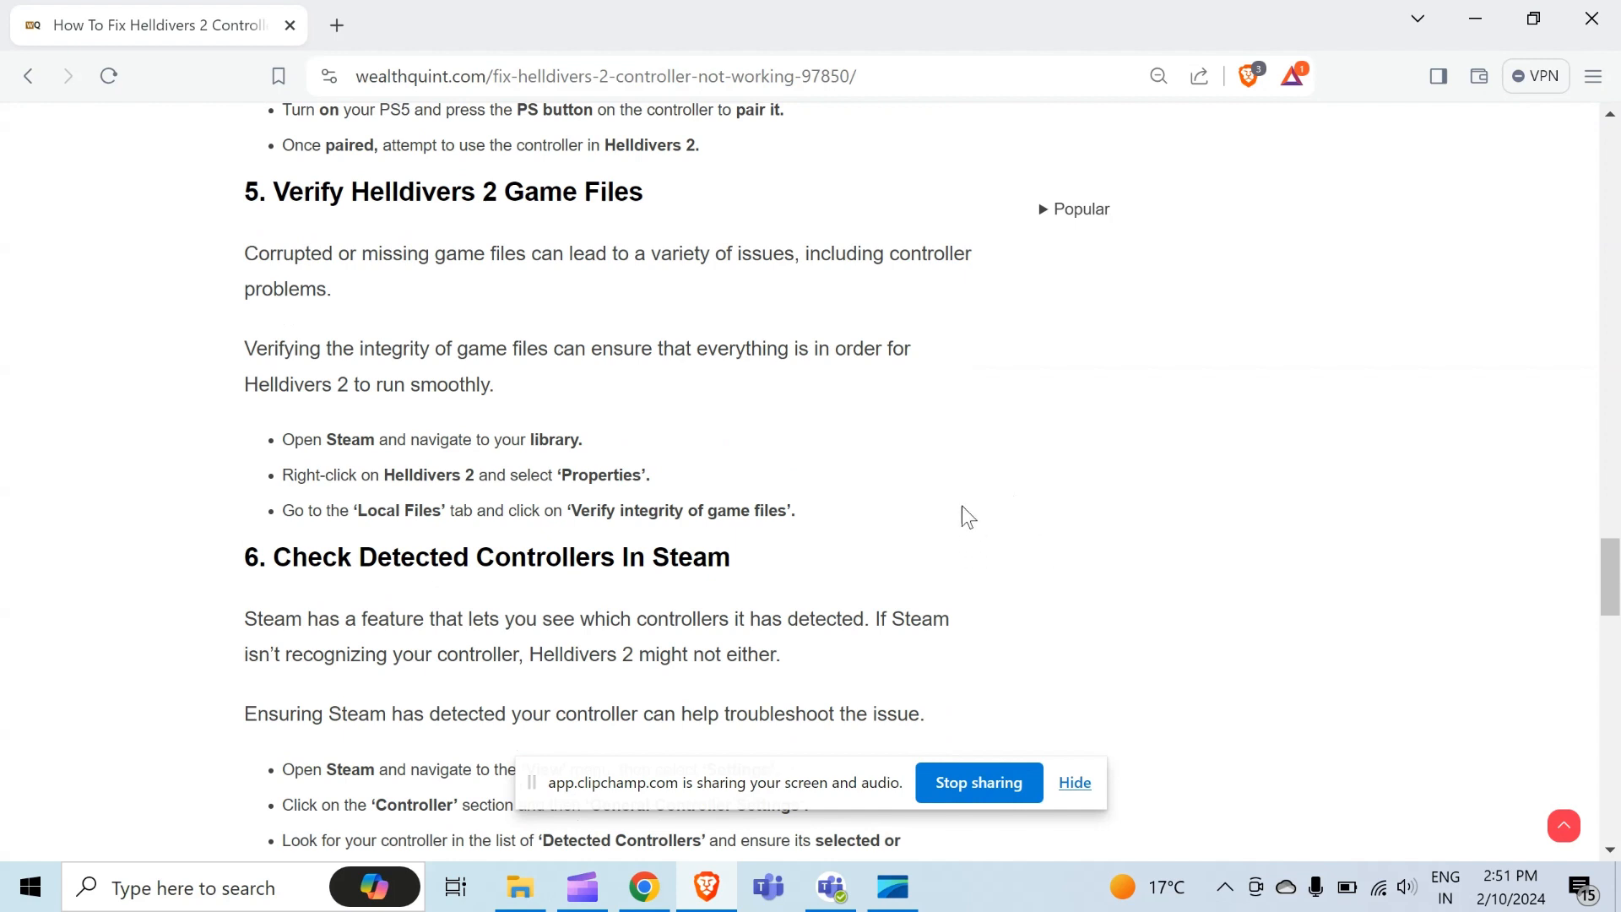
pyautogui.scroll(-1, 902, 447)
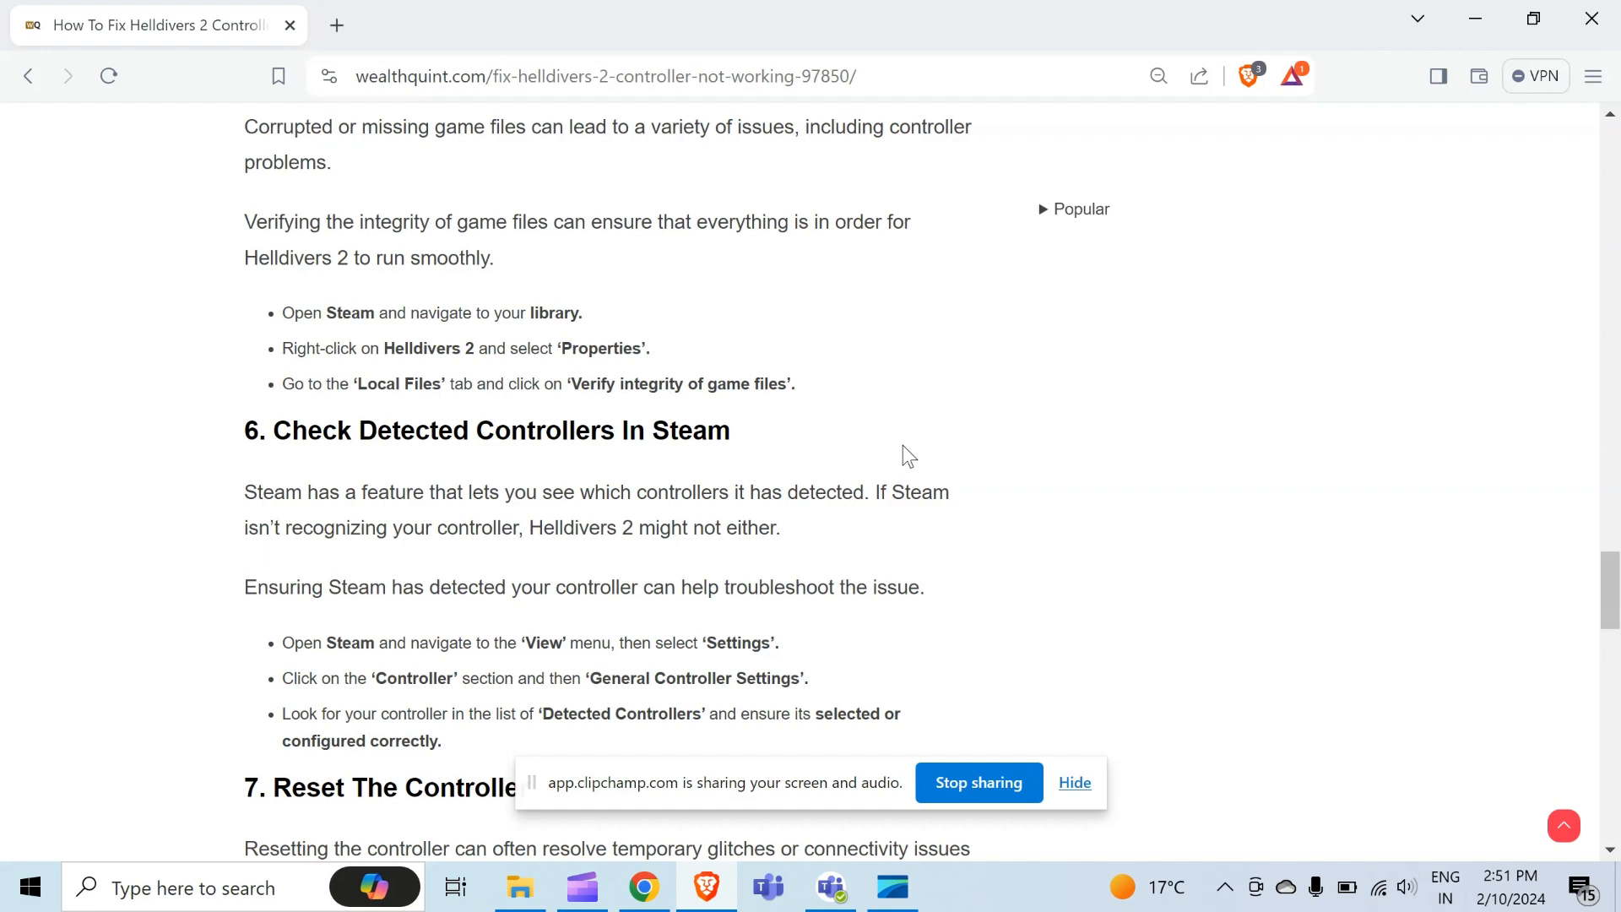
pyautogui.scroll(-1, 908, 454)
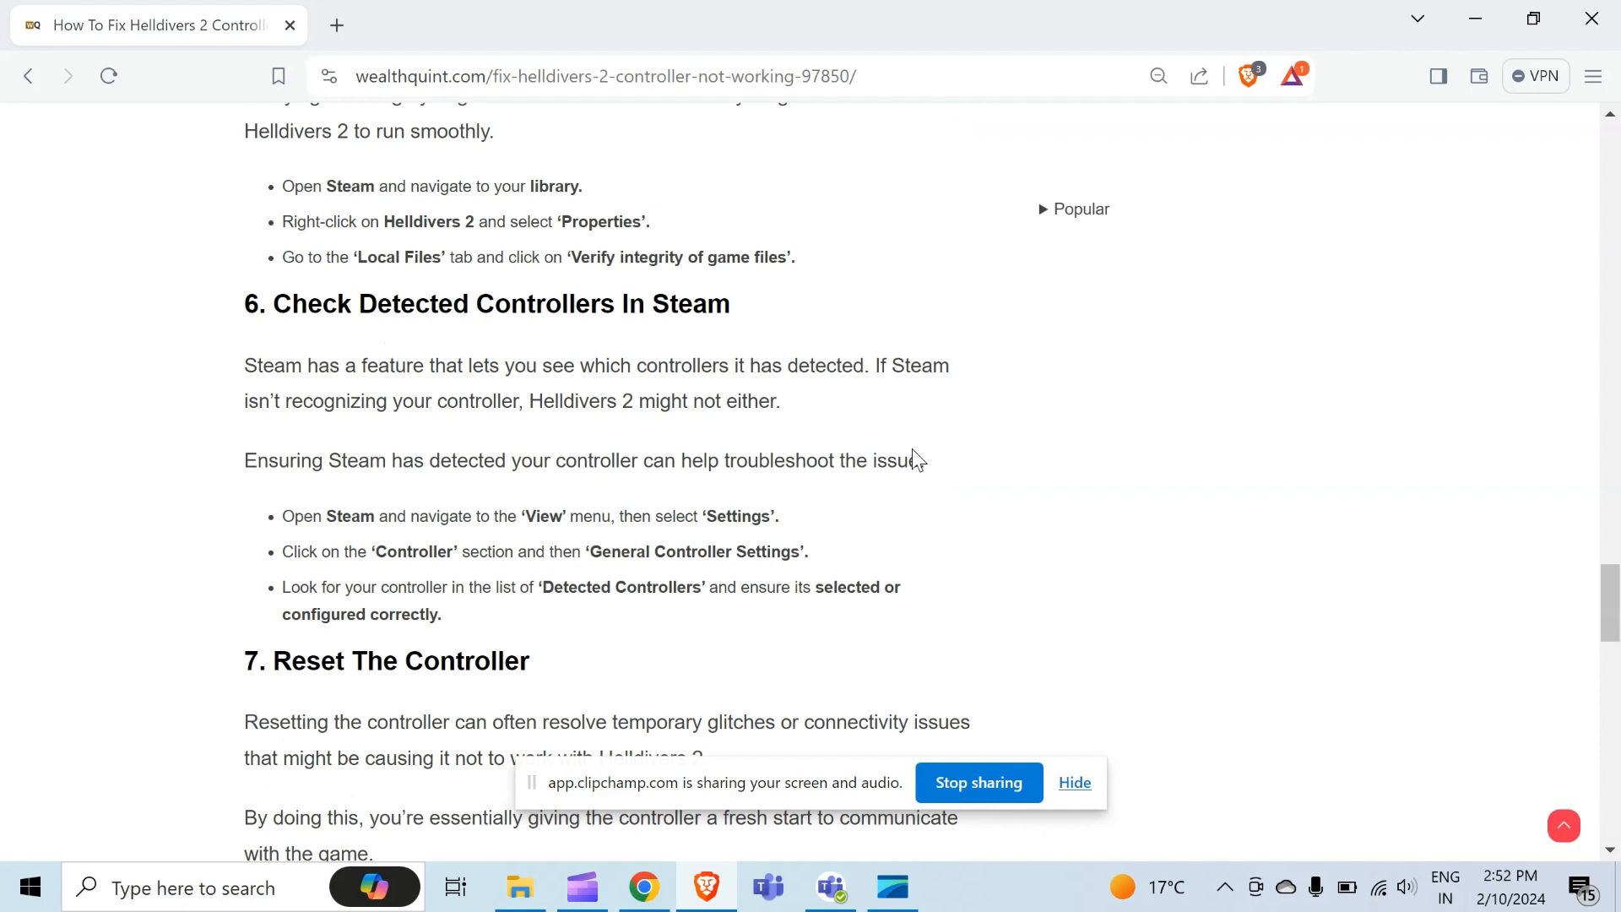
pyautogui.scroll(-1, 916, 460)
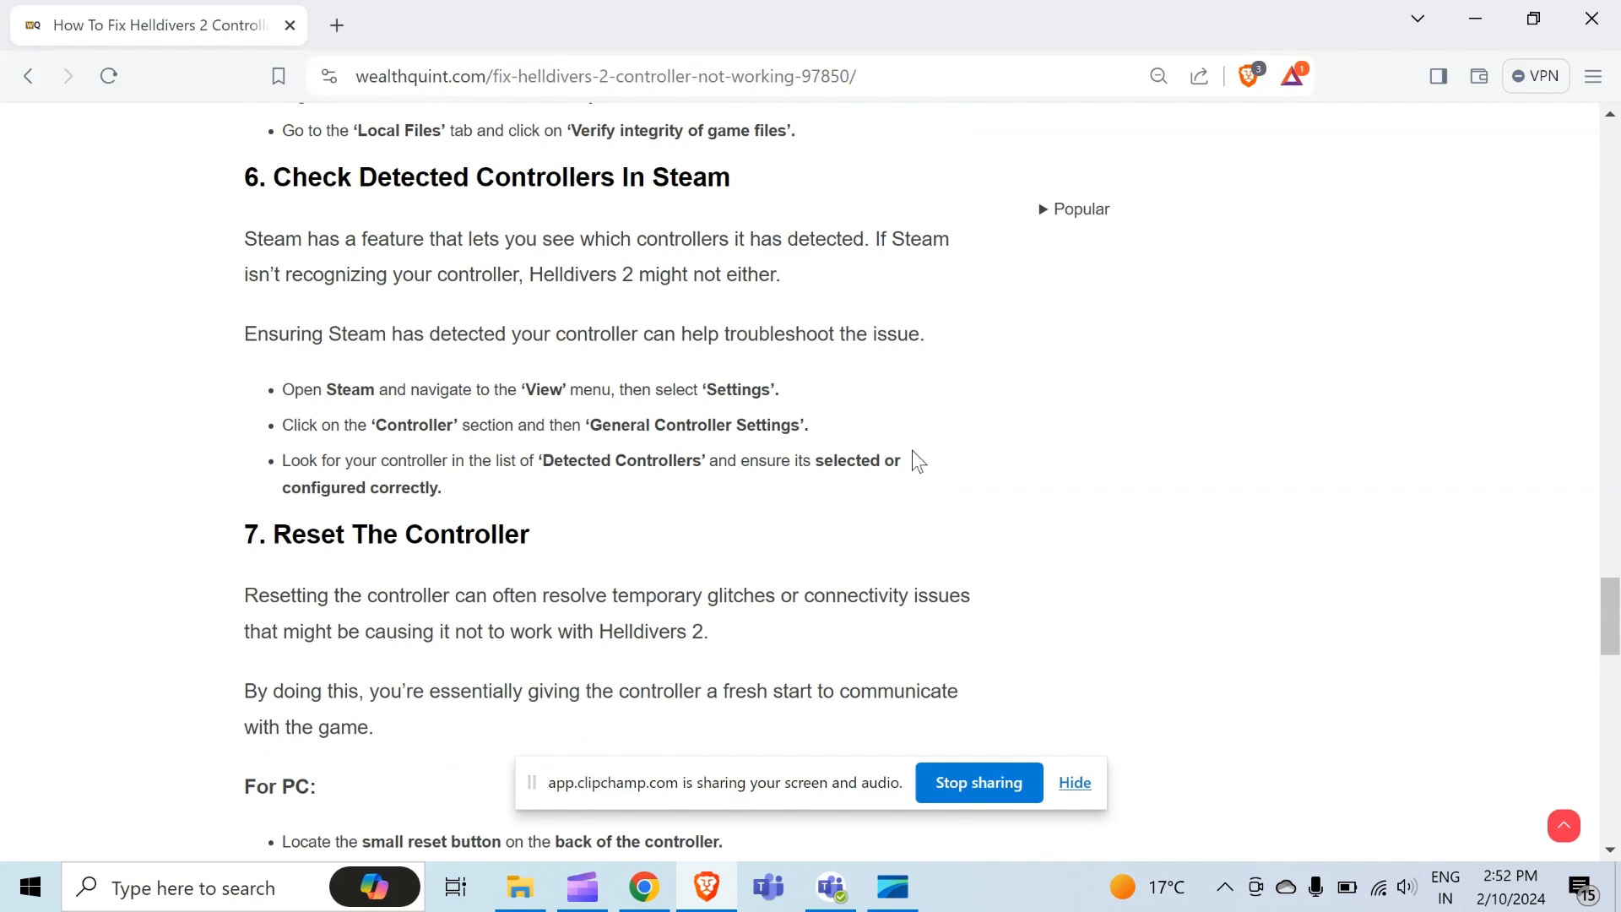
pyautogui.scroll(-1, 917, 459)
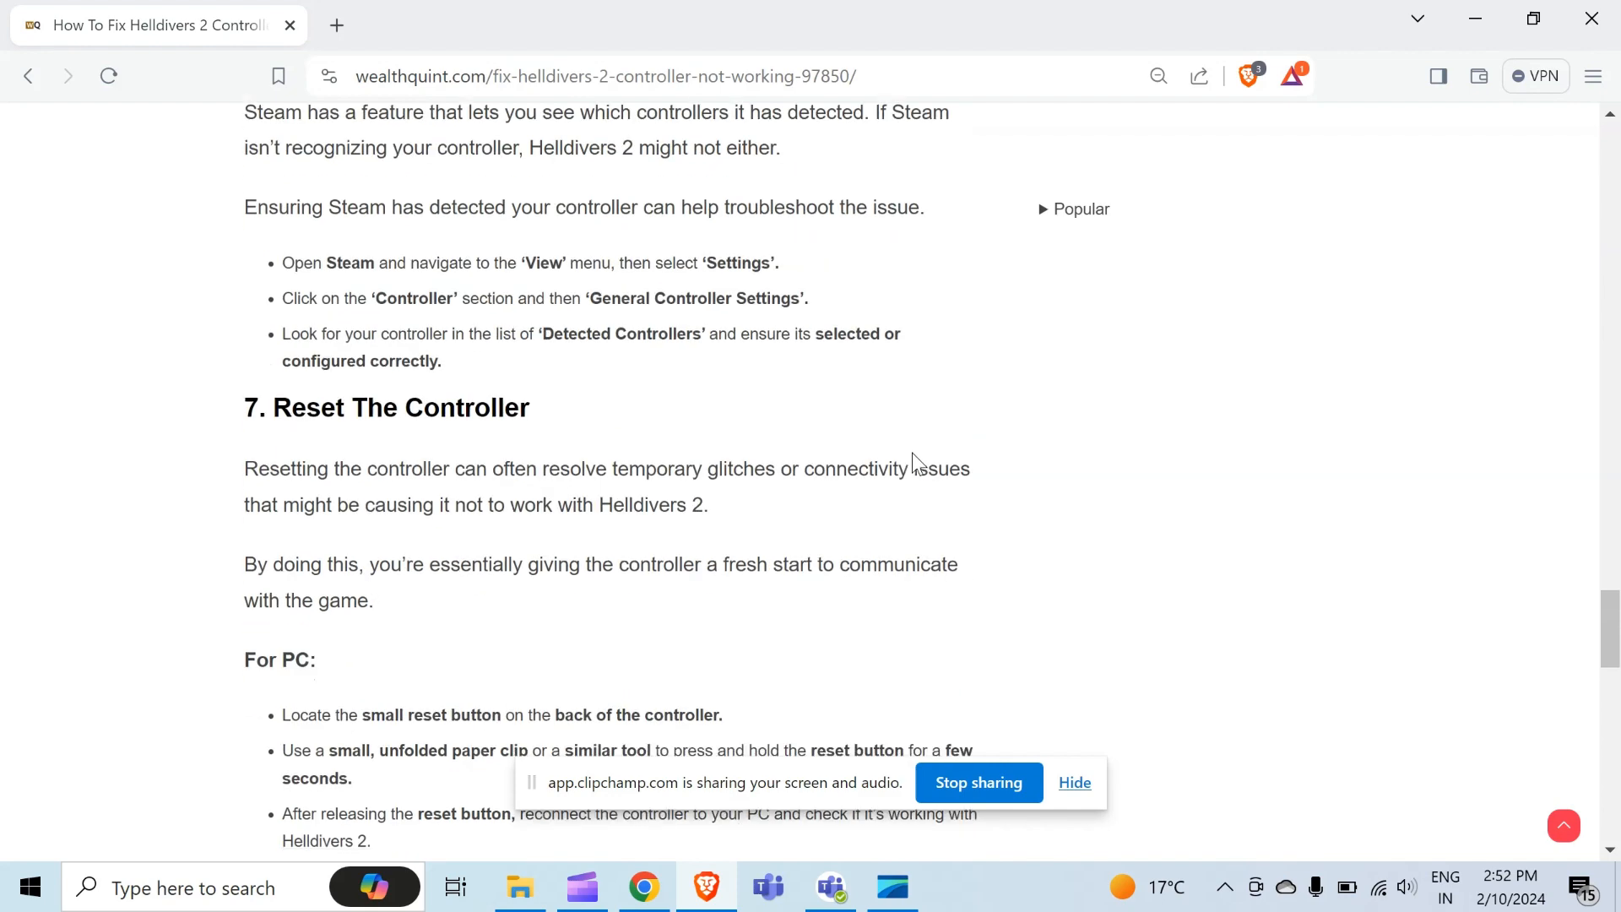
pyautogui.scroll(-1, 917, 460)
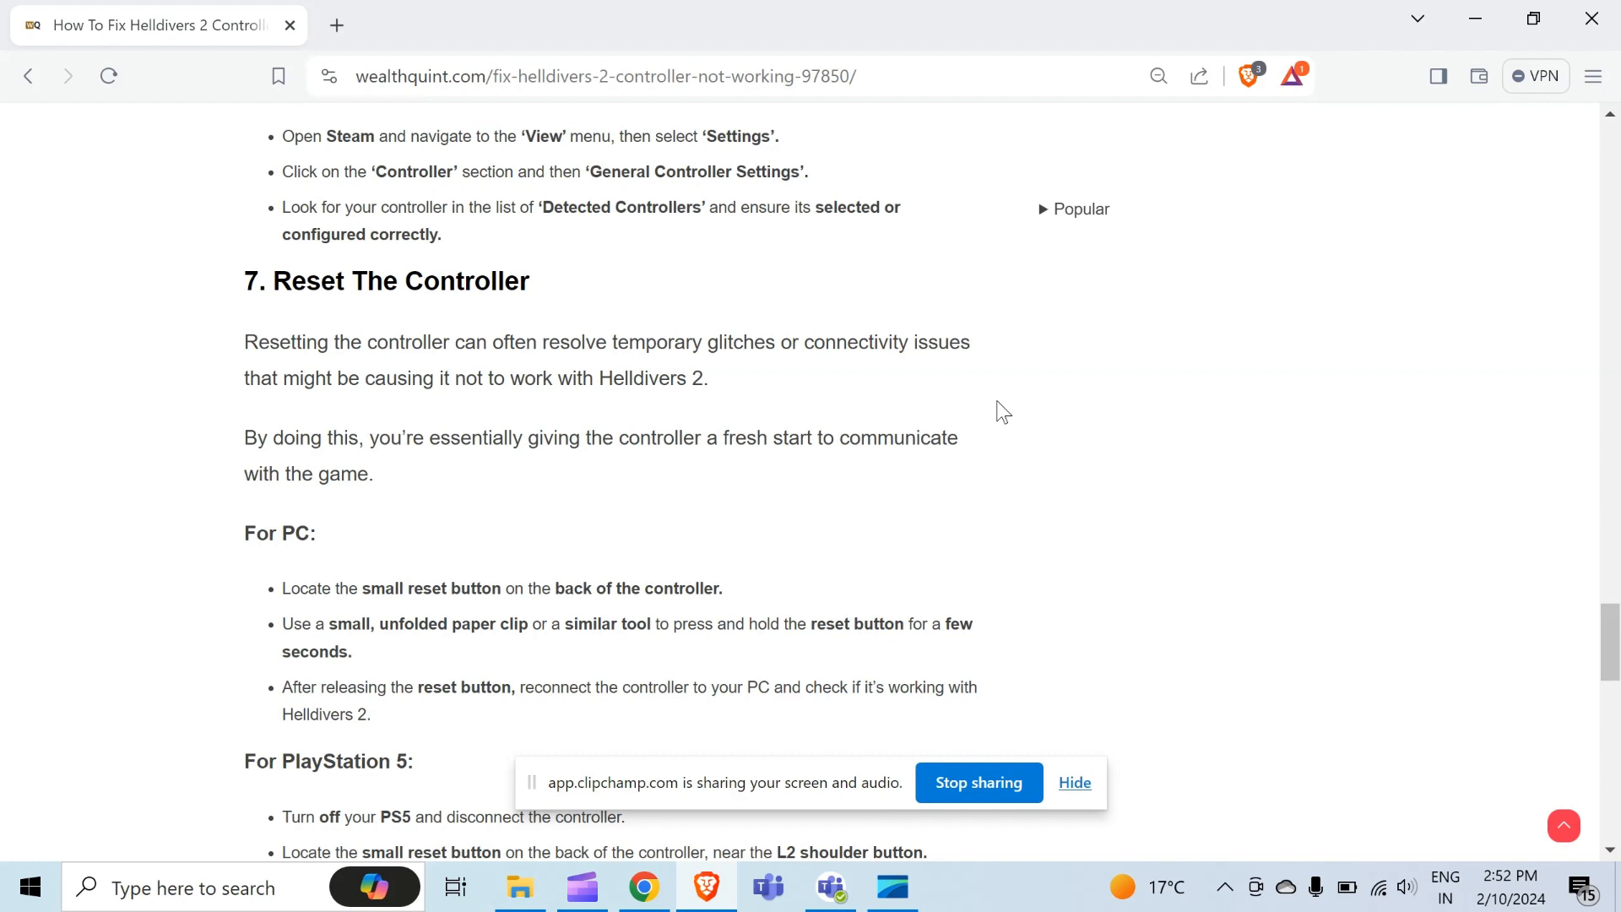
pyautogui.scroll(-1, 1000, 411)
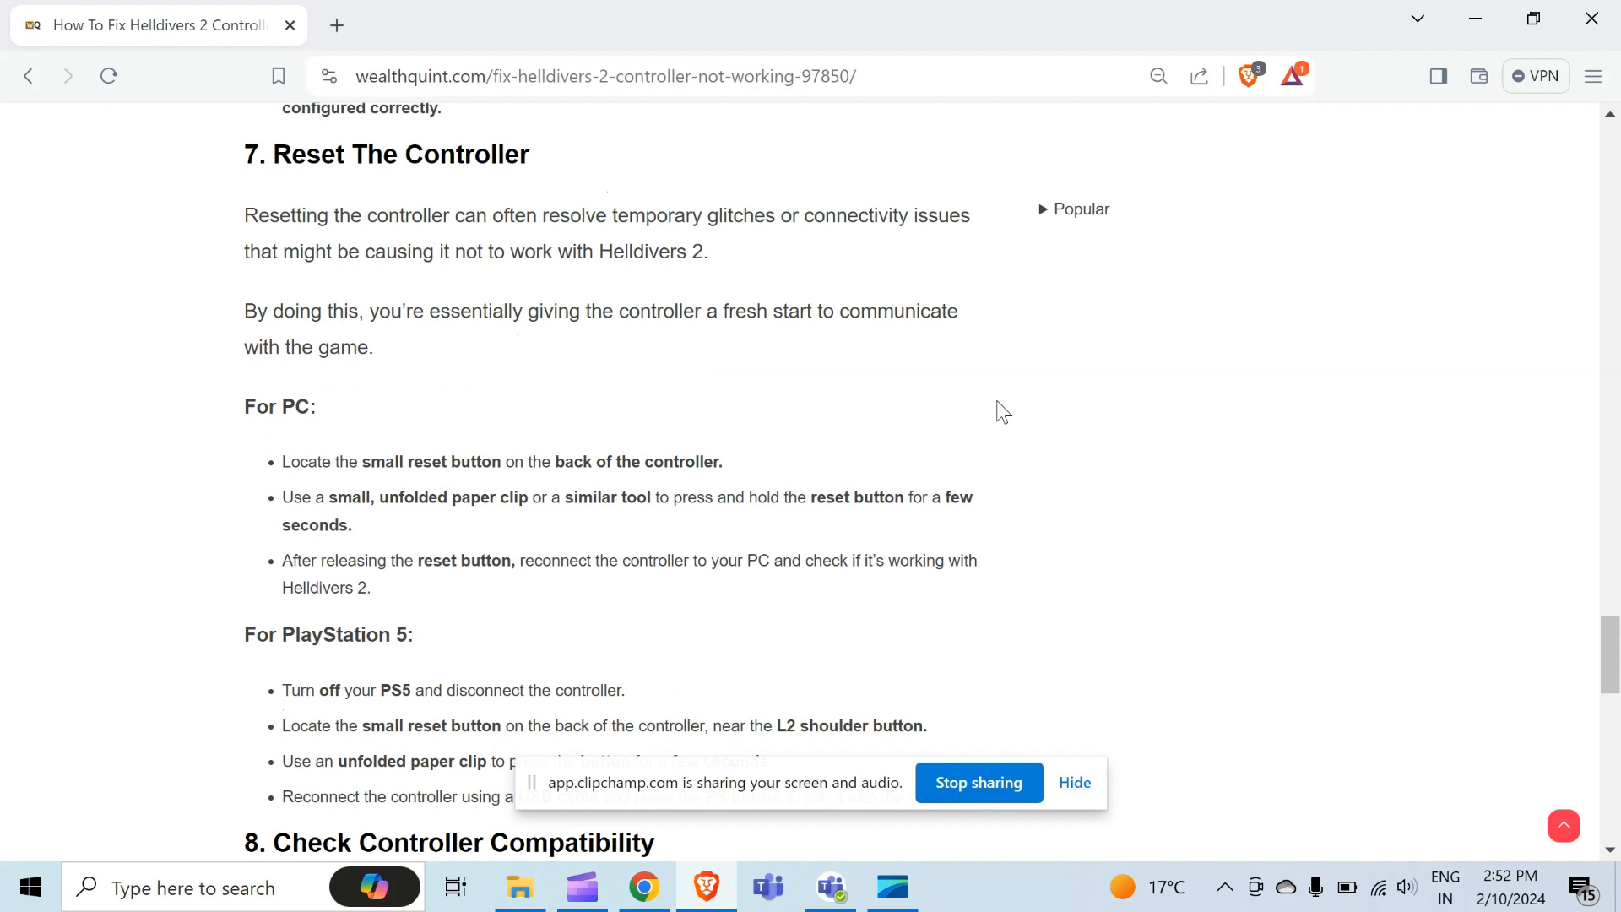
pyautogui.scroll(-1, 1001, 412)
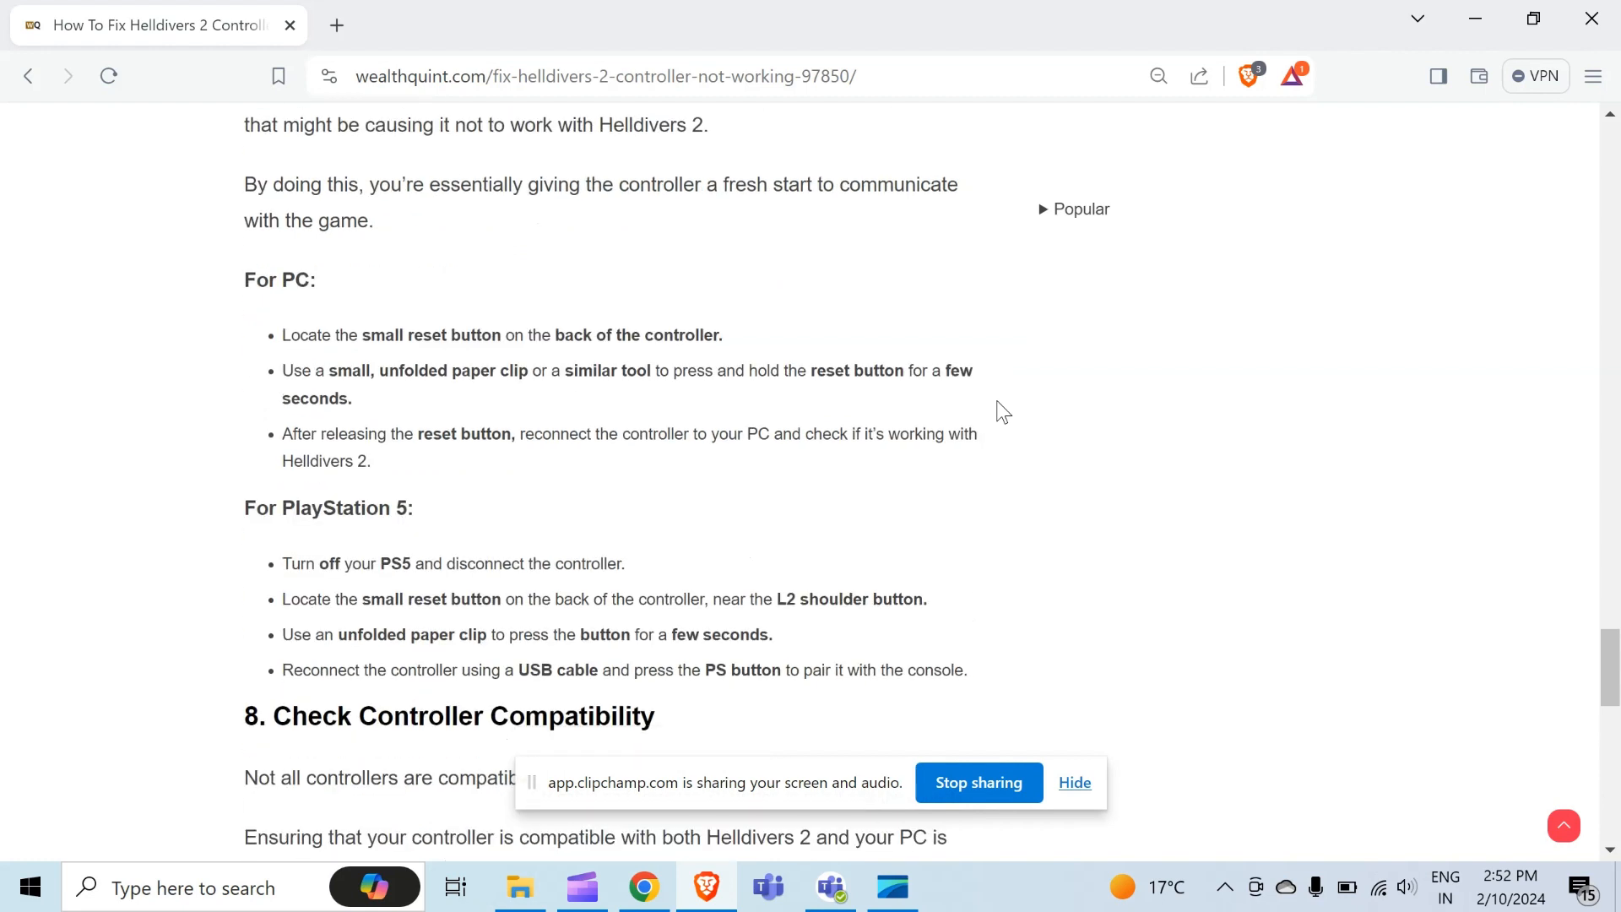
pyautogui.scroll(-1, 1000, 411)
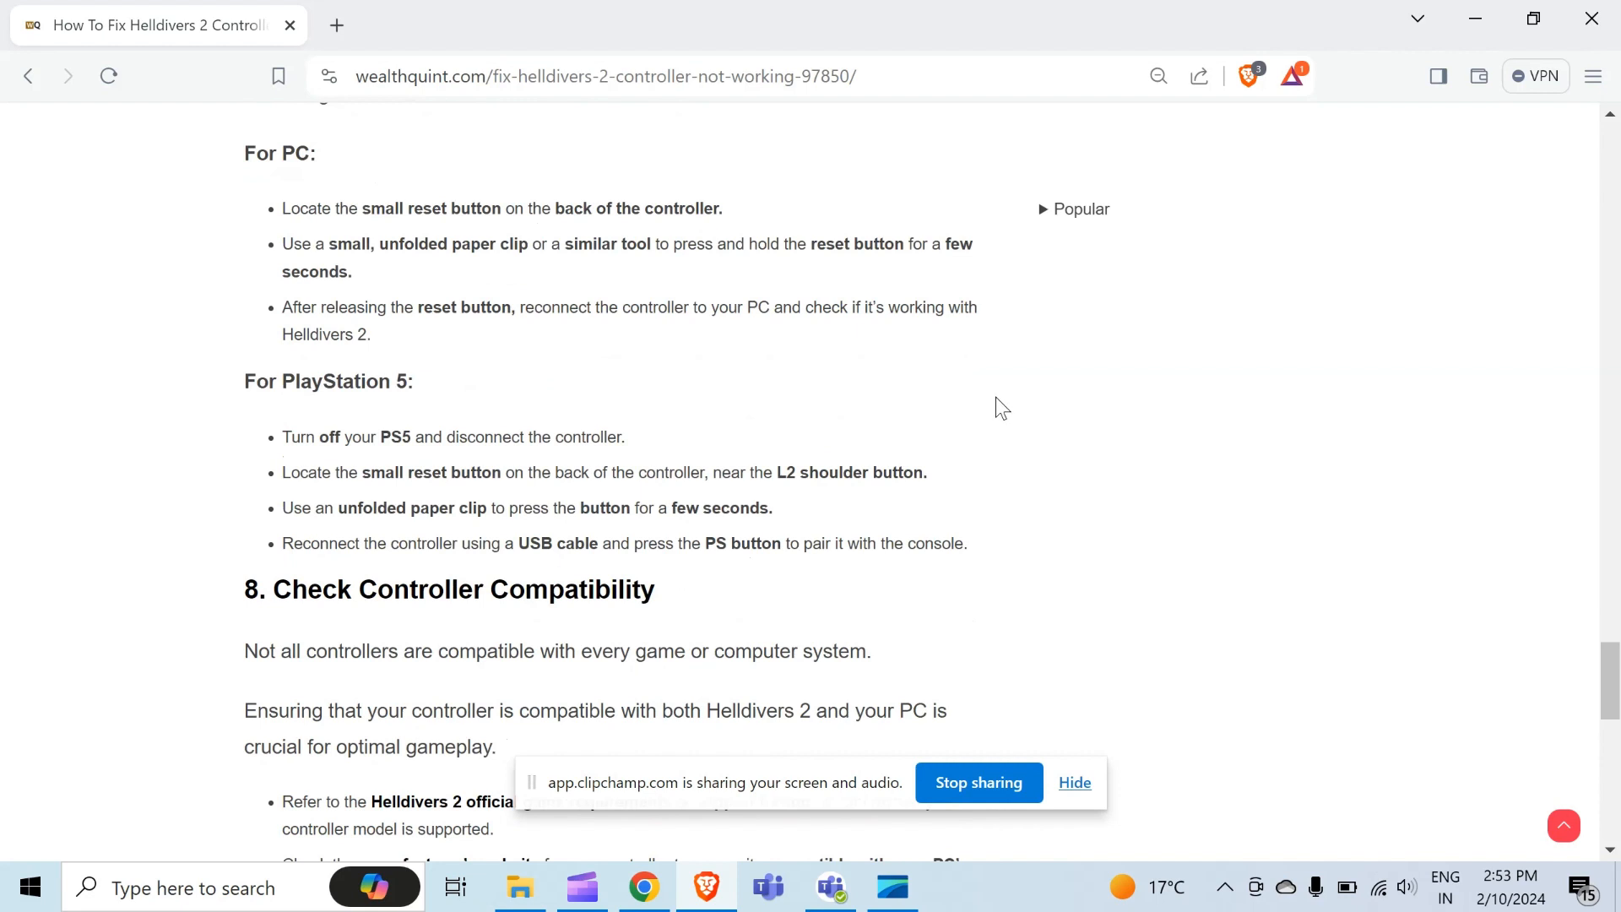
pyautogui.scroll(-1, 995, 397)
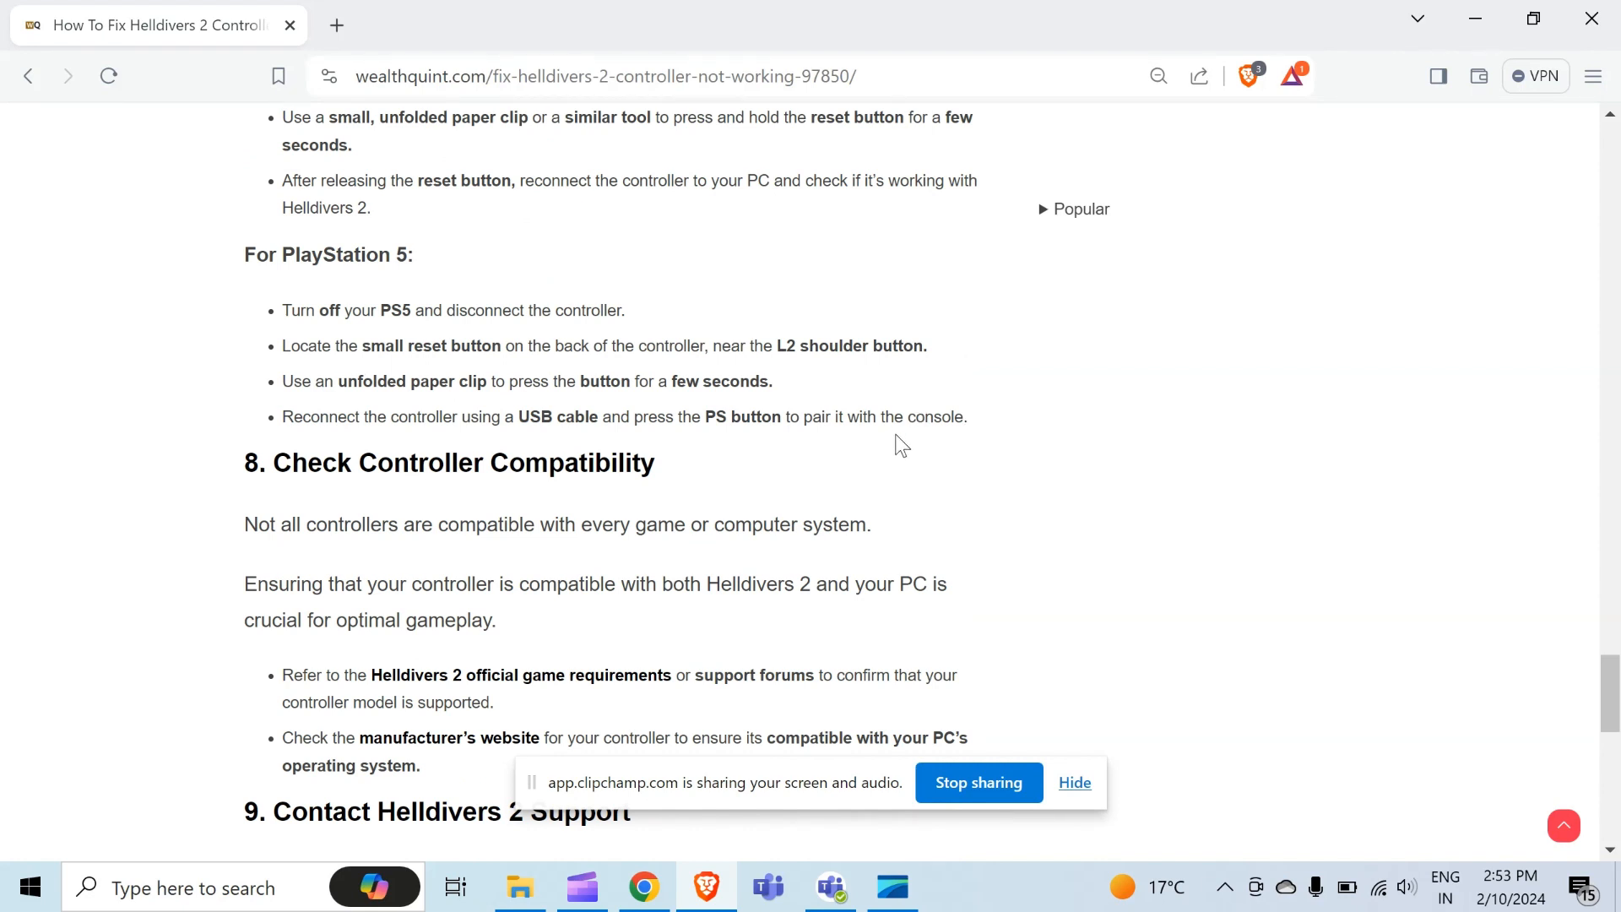
pyautogui.scroll(-1, 1034, 445)
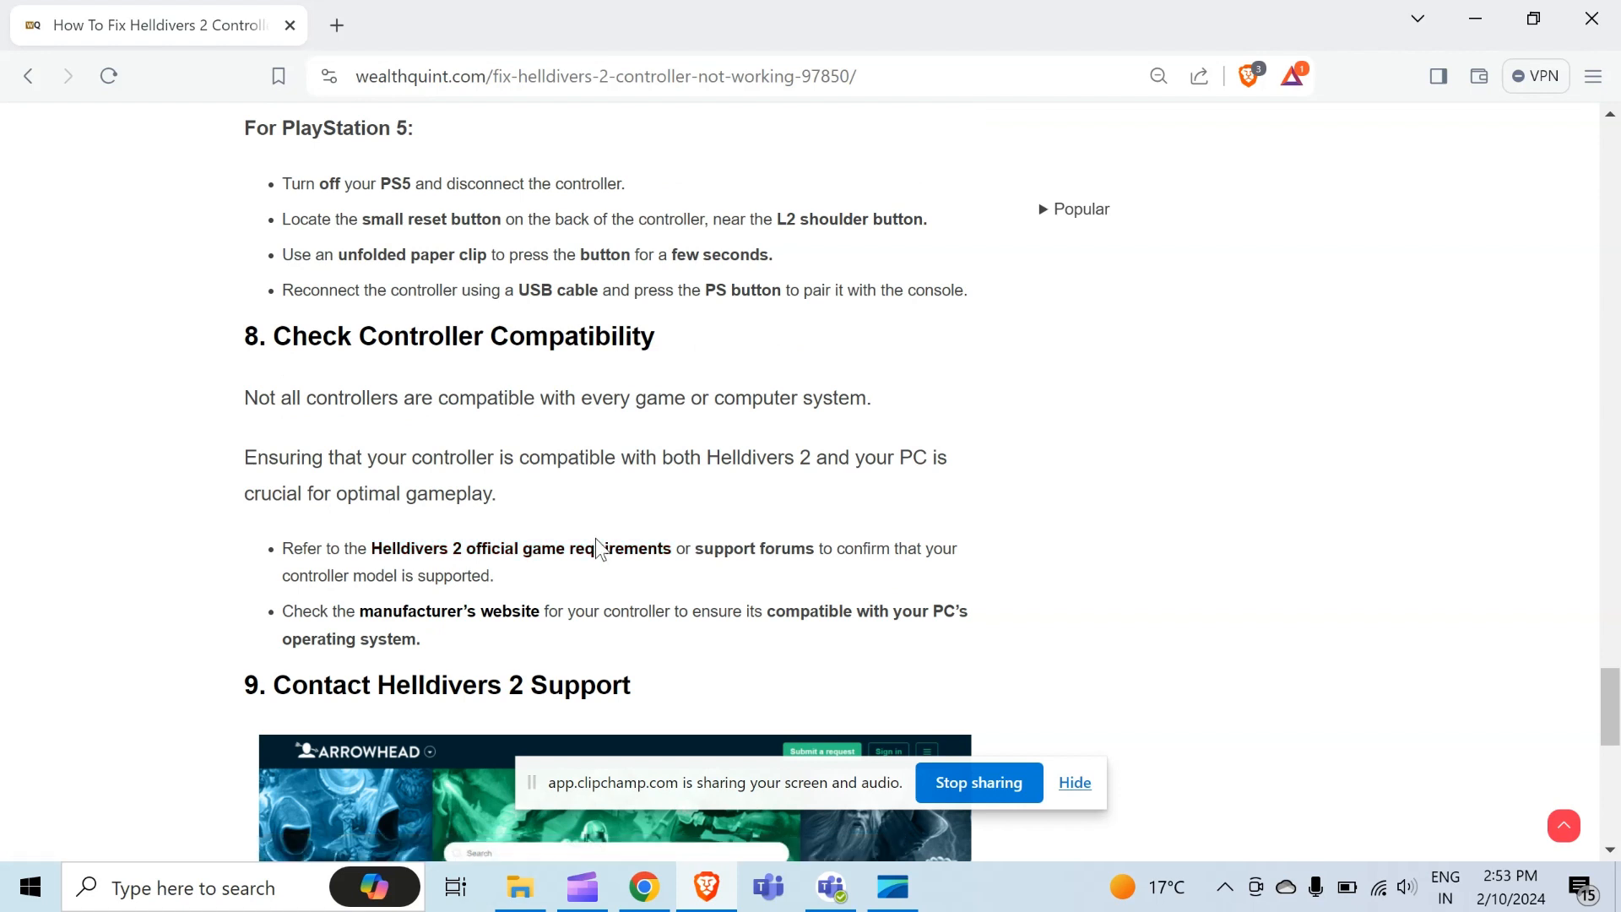
# Open the Helldivers 2 official game requirements link in a new tab and return to the article
pyautogui.click(601, 553)
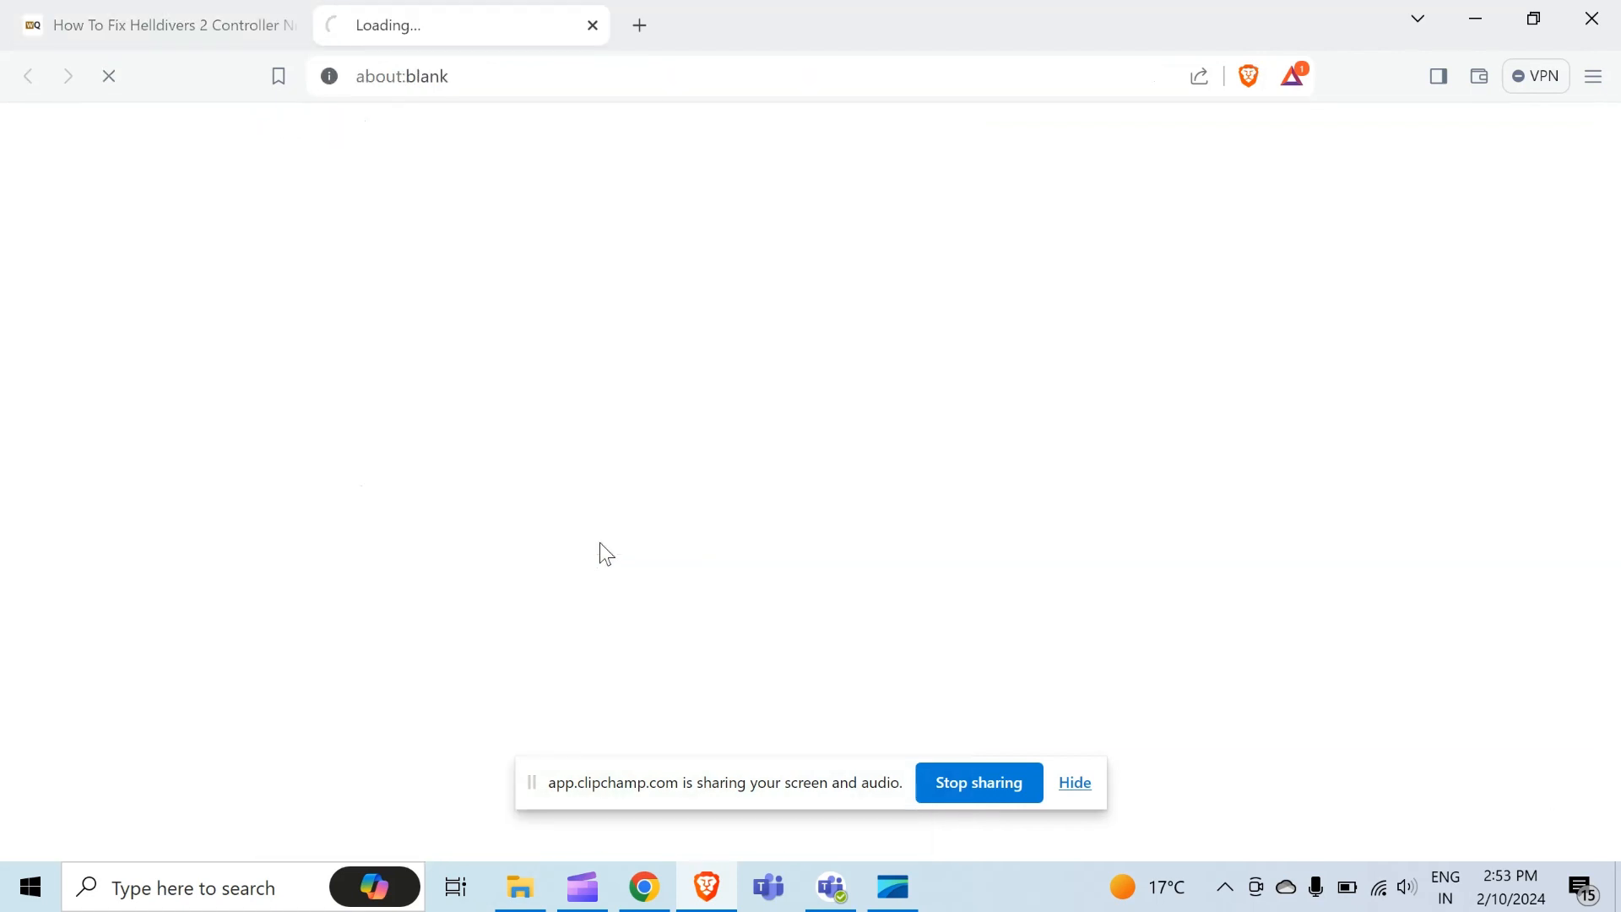
pyautogui.moveTo(158, 25)
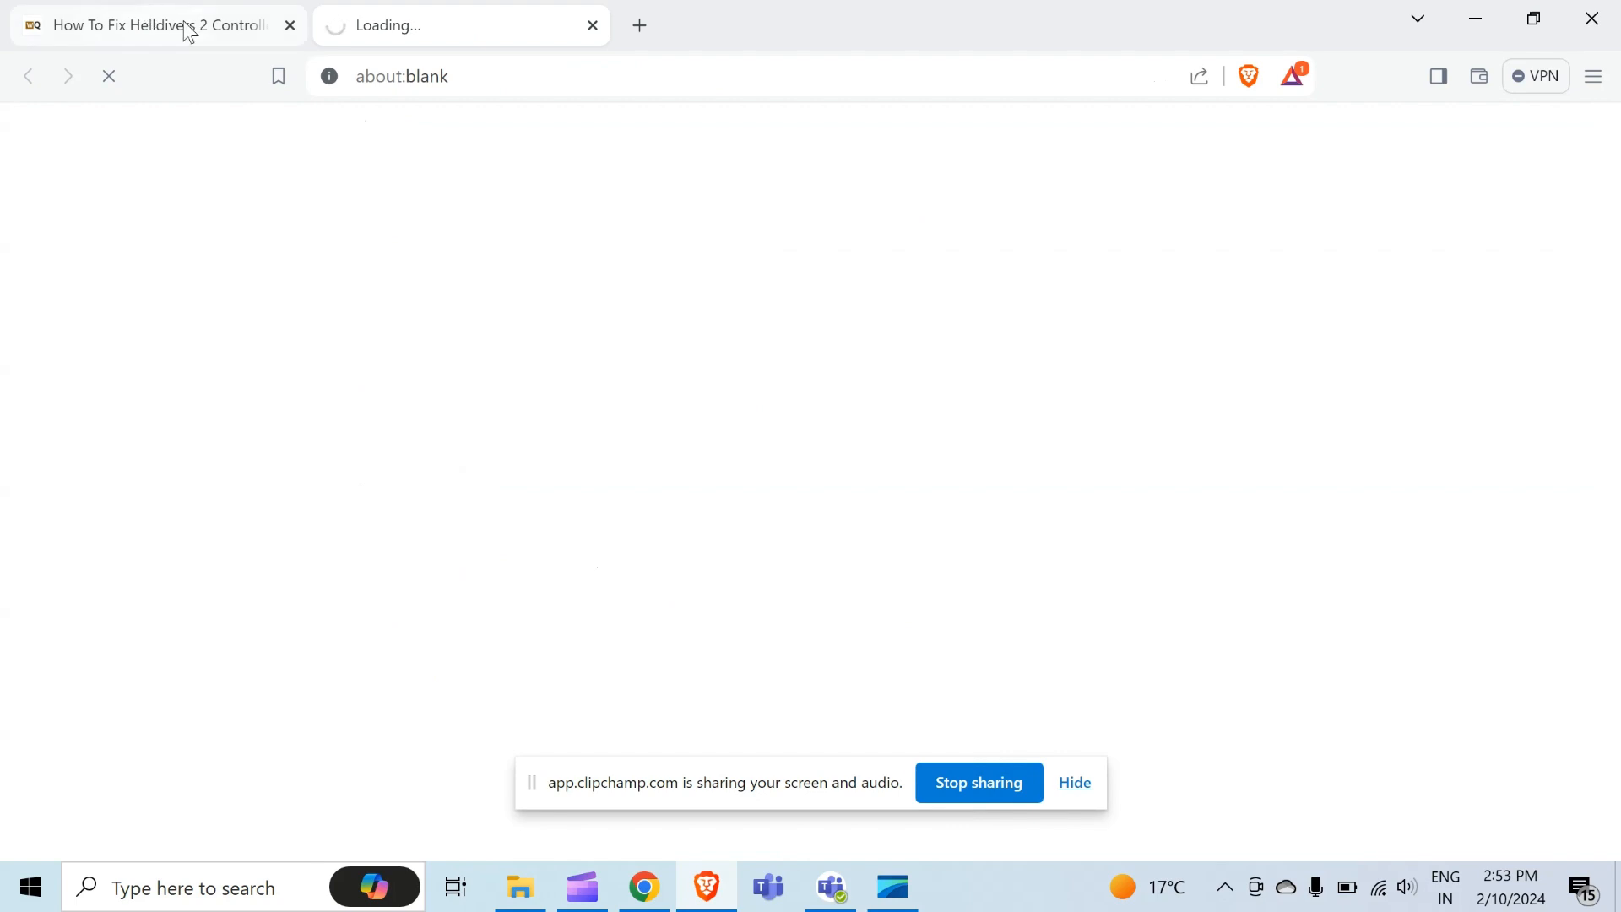
pyautogui.click(186, 33)
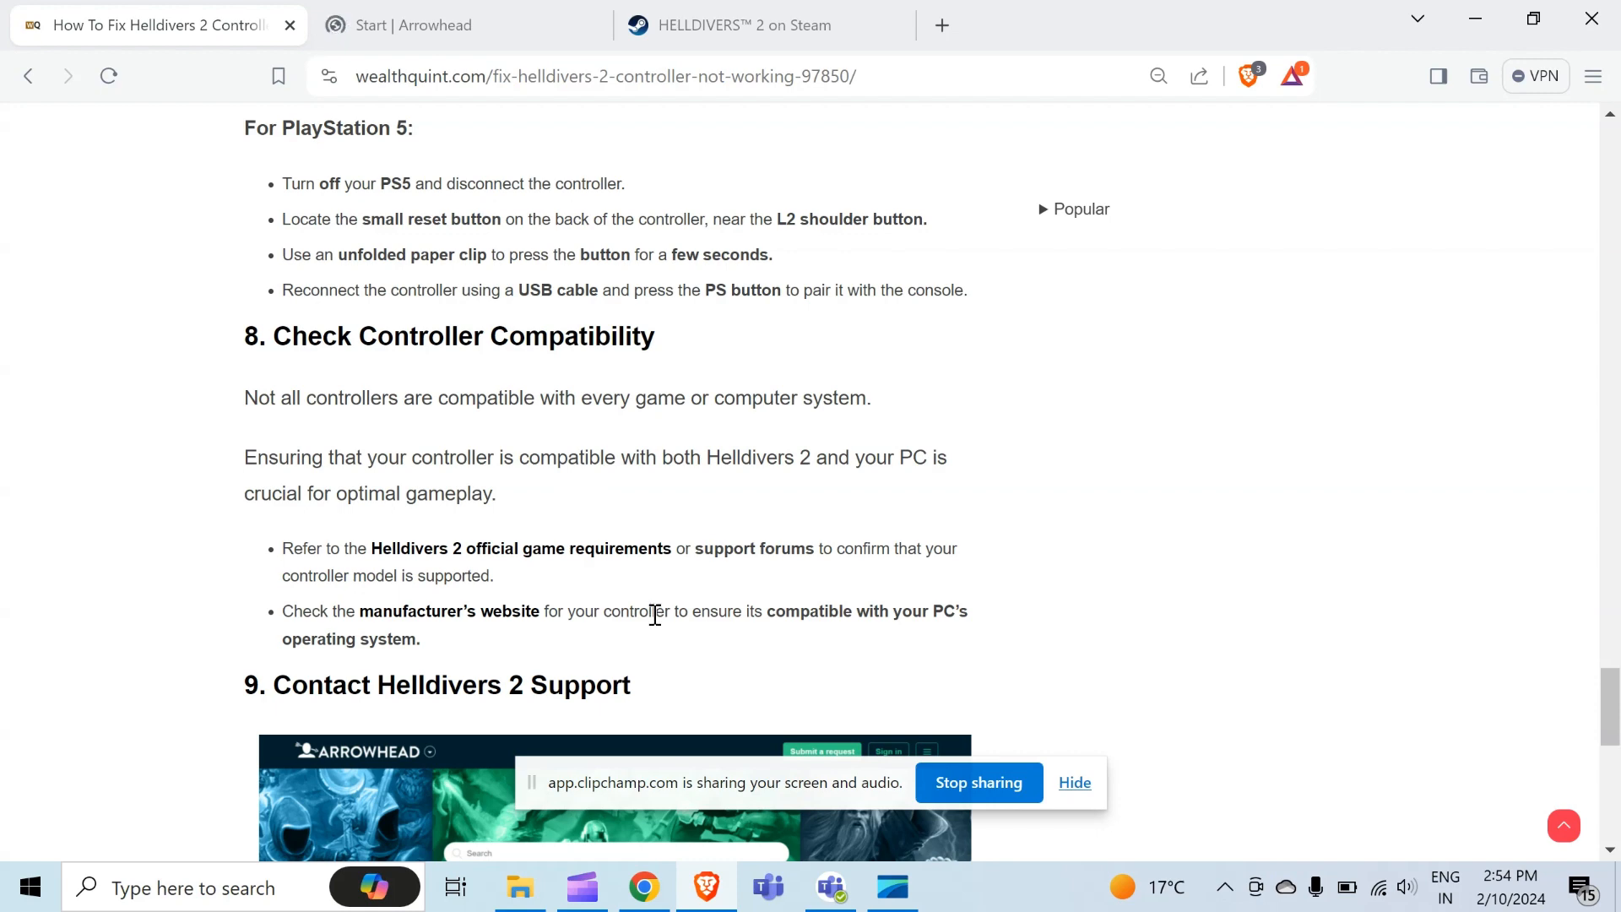
pyautogui.scroll(-1, 655, 621)
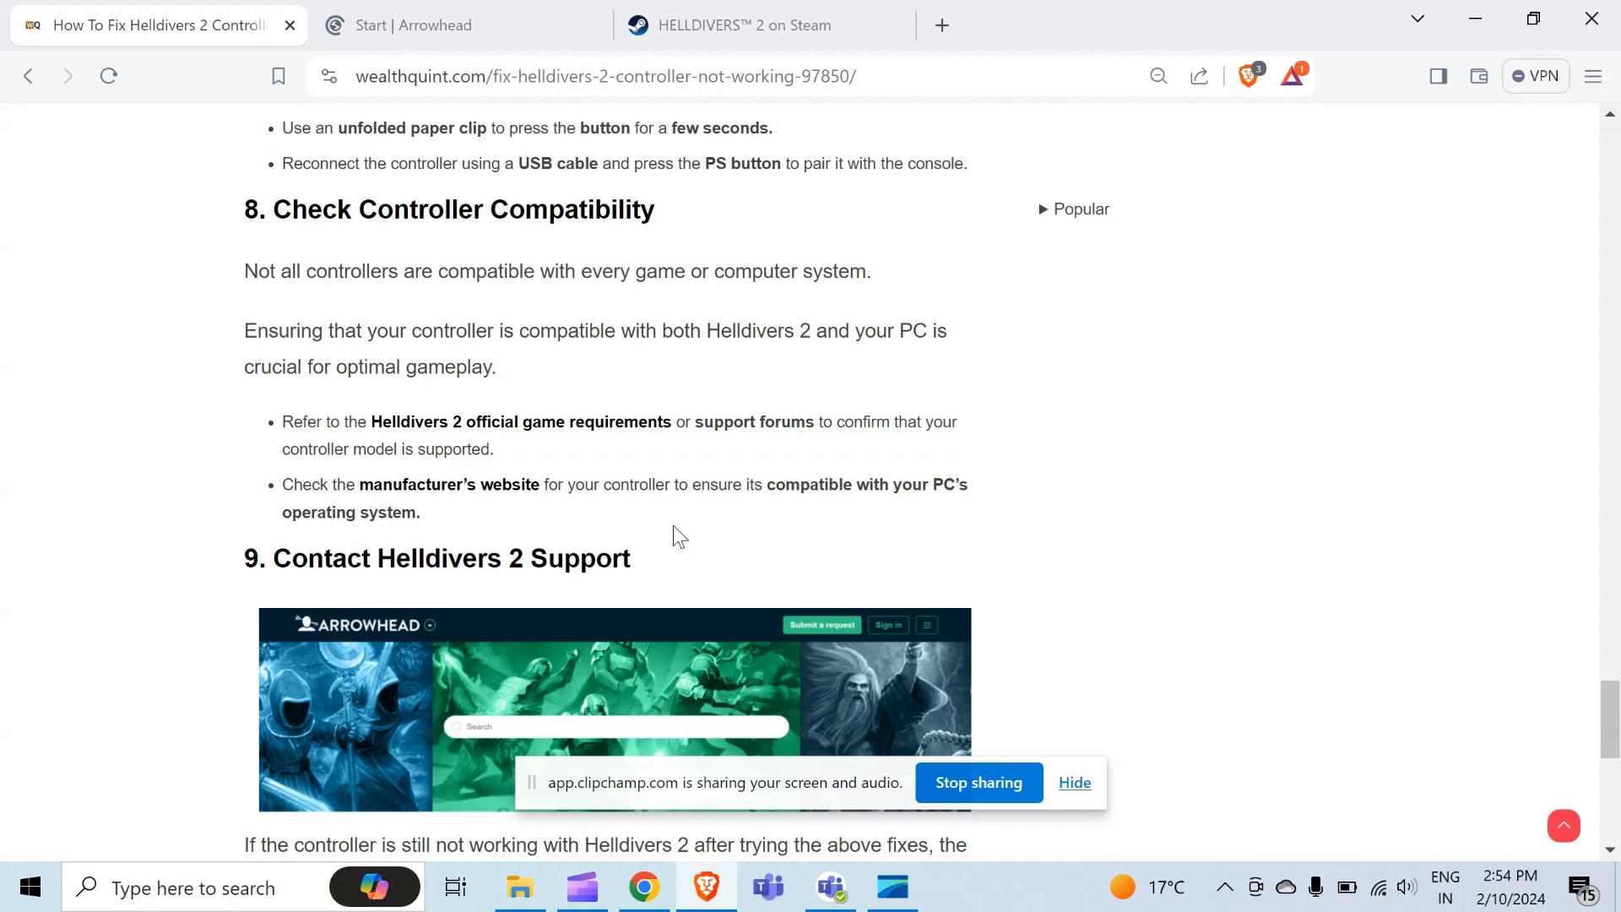
pyautogui.scroll(-2, 673, 532)
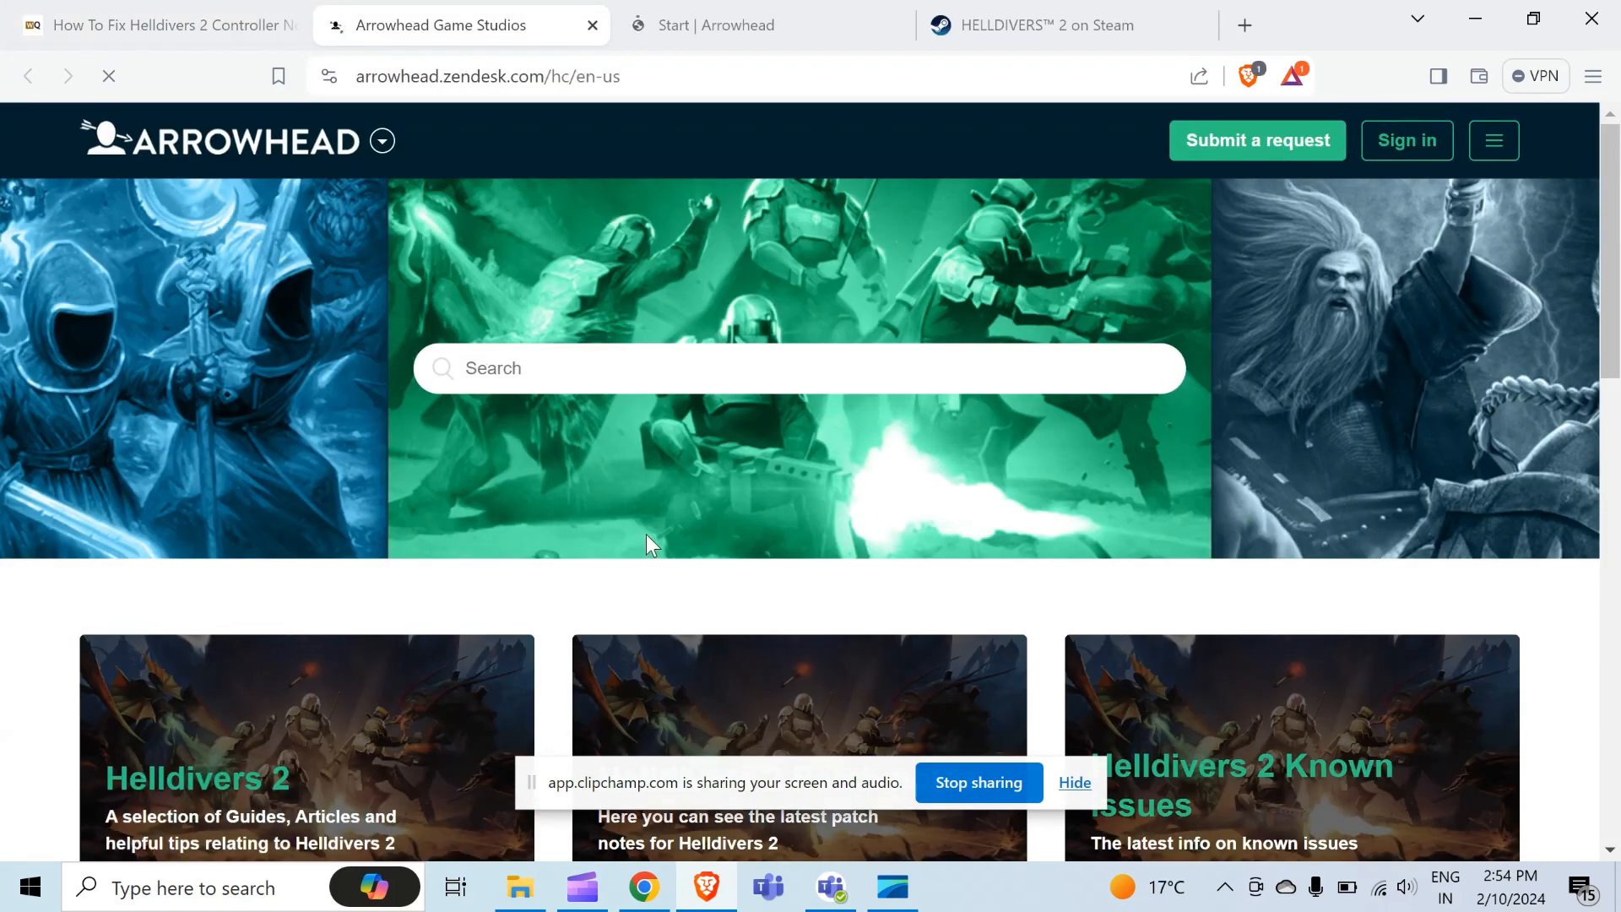
# Open Arrowhead's 'Submit a request' form, then return to the WealthQuint article tab
pyautogui.click(1229, 148)
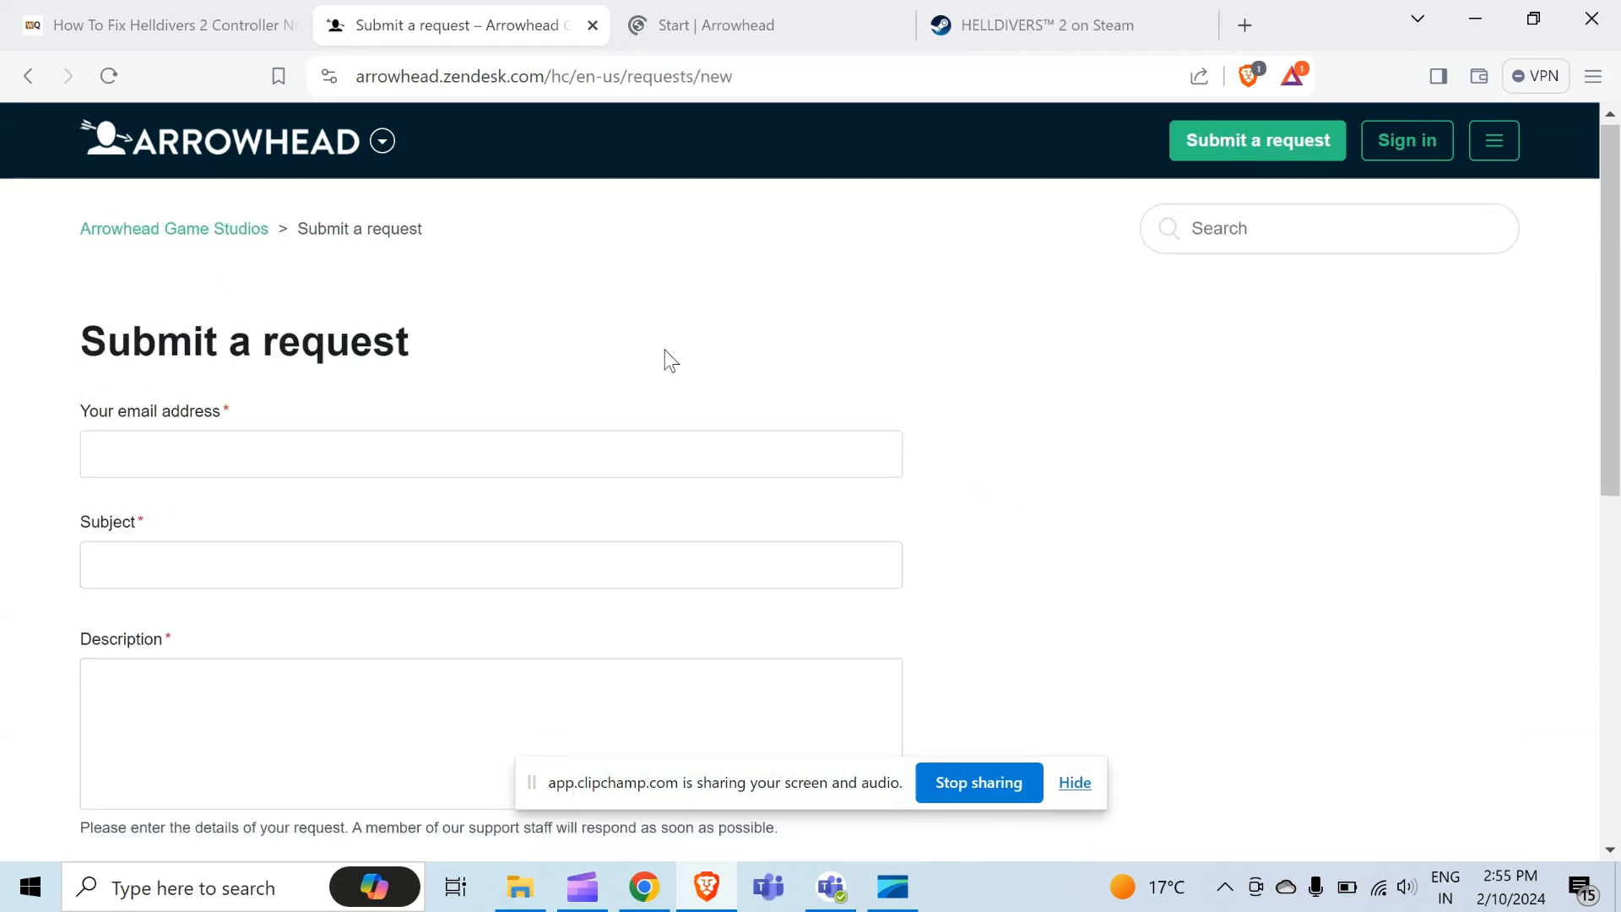
pyautogui.scroll(-1, 664, 350)
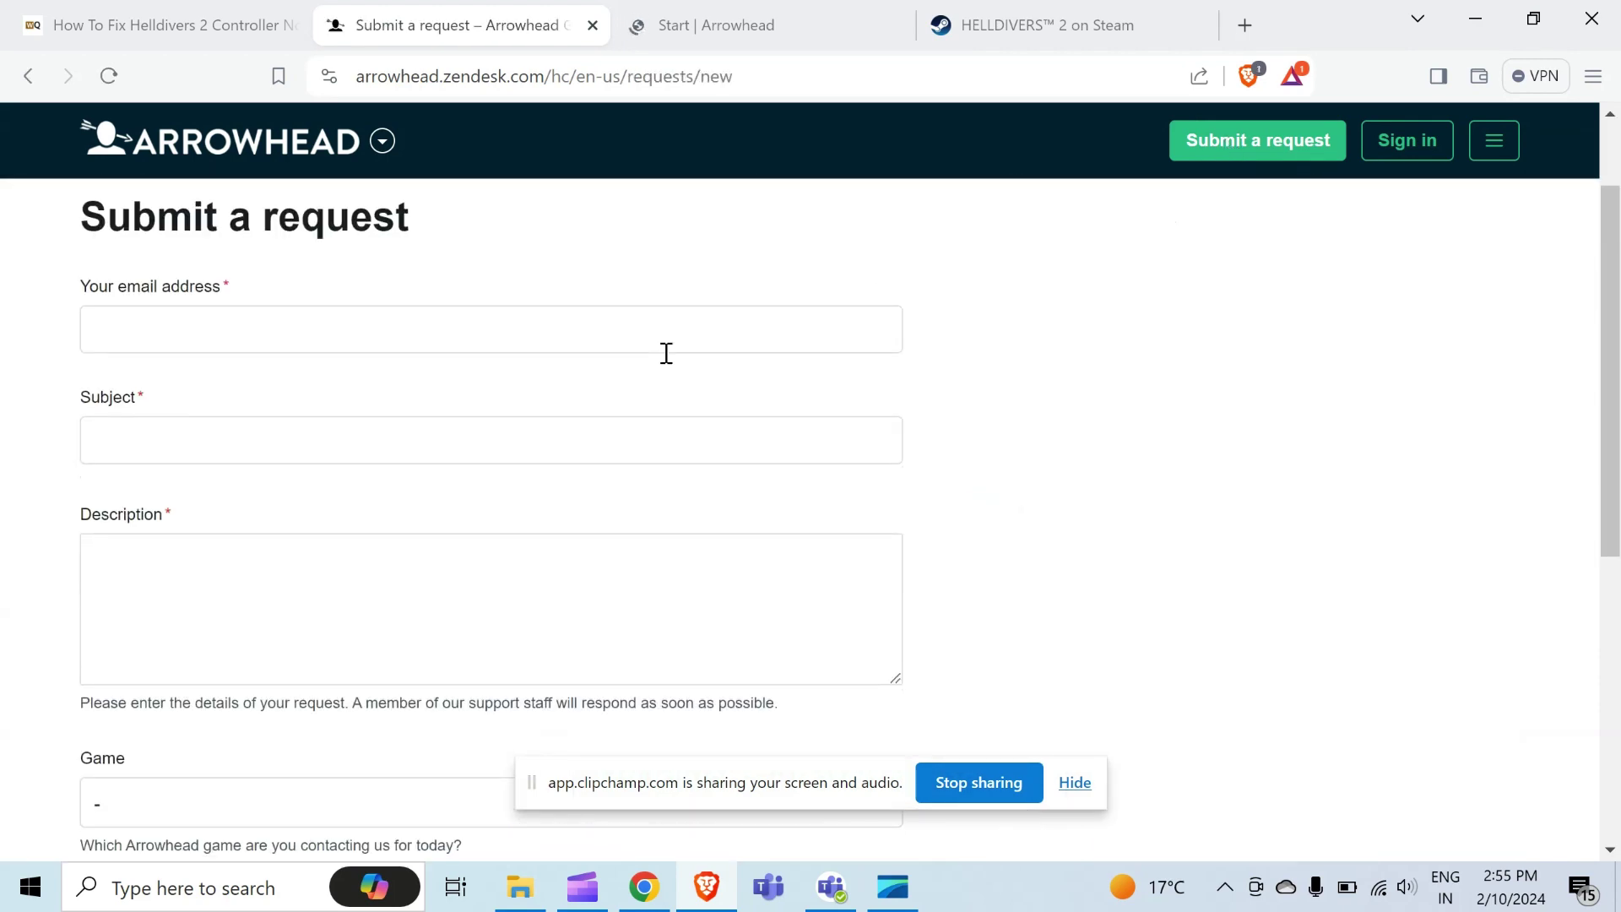
pyautogui.click(156, 32)
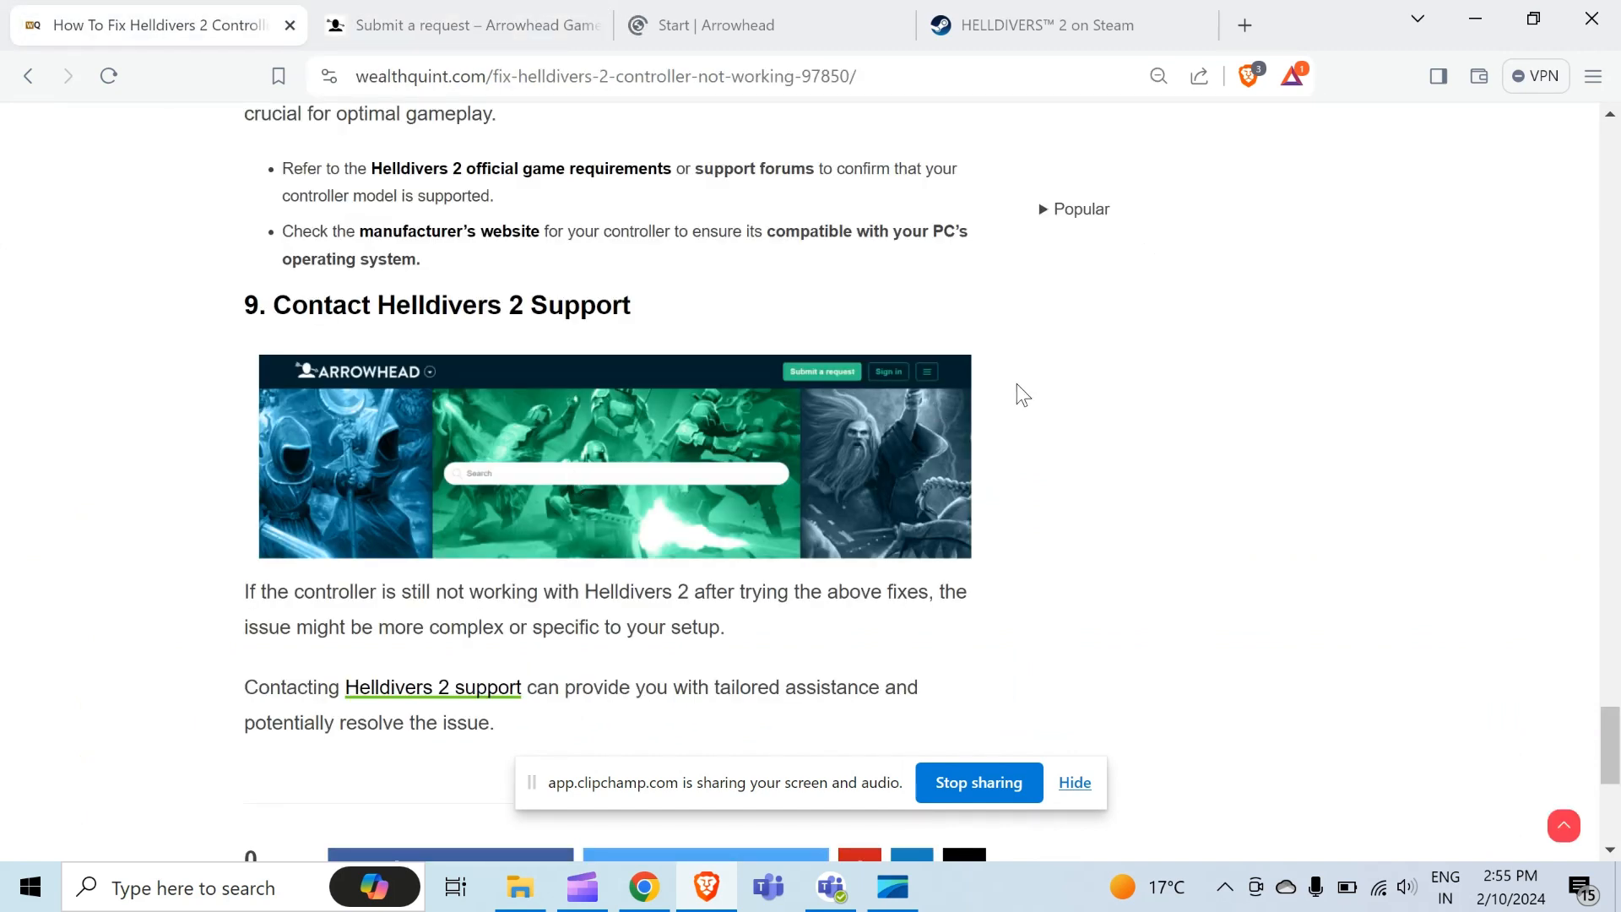